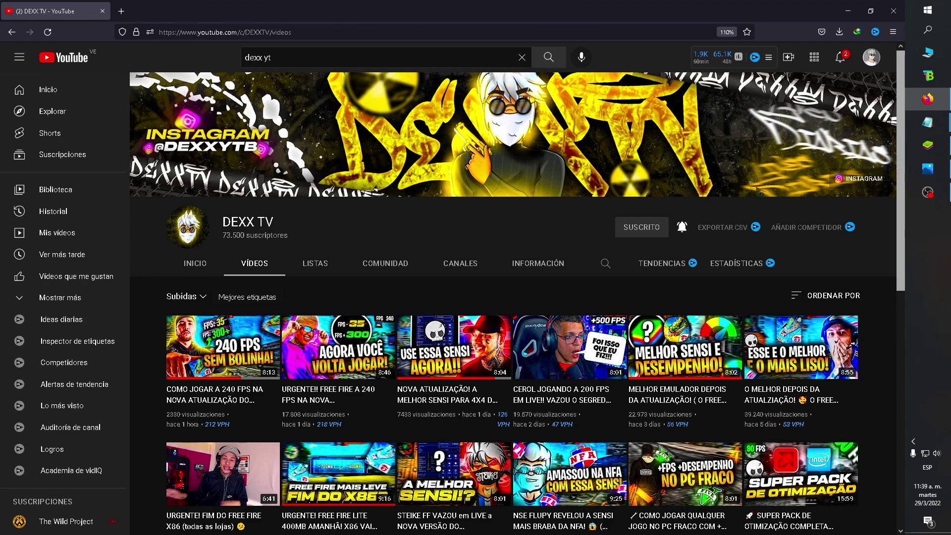
# Step: Search for bstweaker in a new Firefox tab, open the official BlueStacks Tweaker site and locate the BSTweaker 5.16.1 download links
pyautogui.click(928, 169)
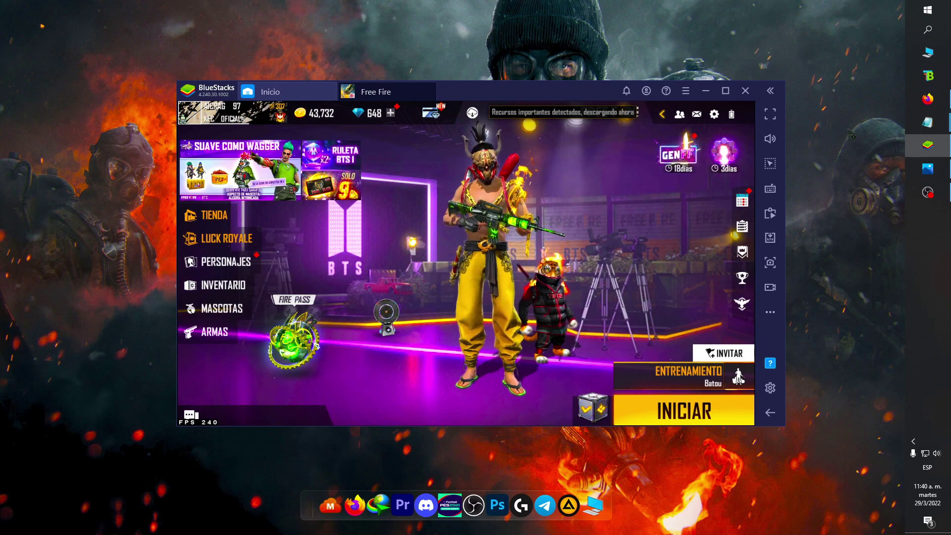
pyautogui.click(928, 99)
pyautogui.click(125, 10)
pyautogui.write('bst')
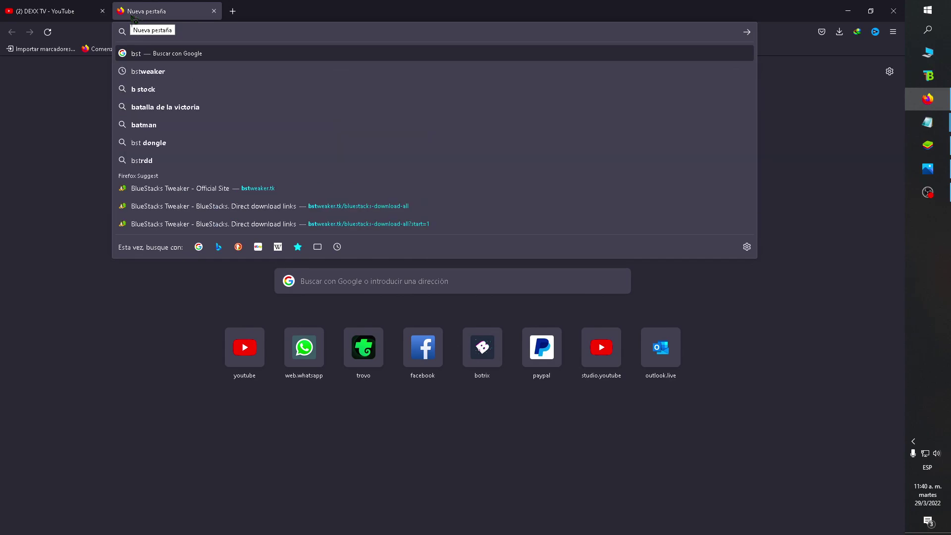
pyautogui.press('Down')
pyautogui.press('Return')
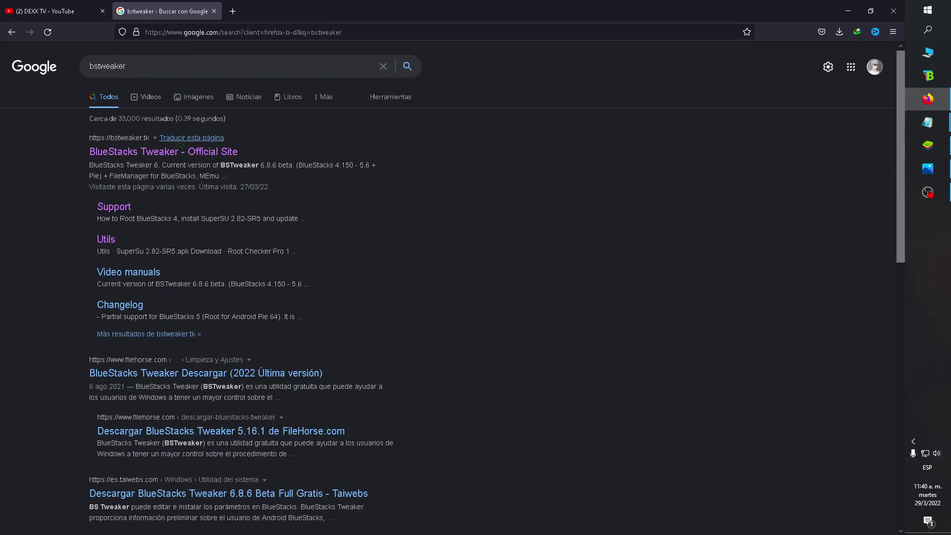
pyautogui.click(181, 151)
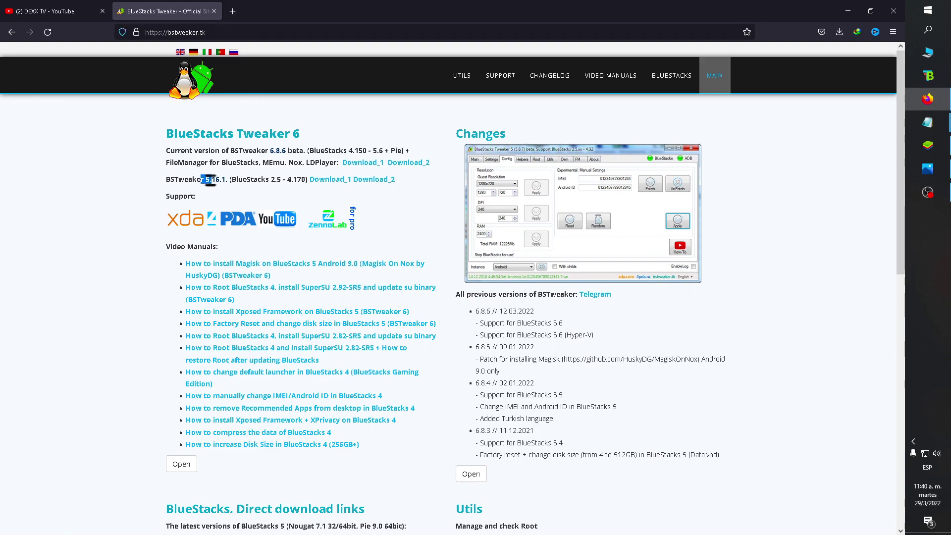
pyautogui.moveTo(227, 183); pyautogui.dragTo(219, 182)
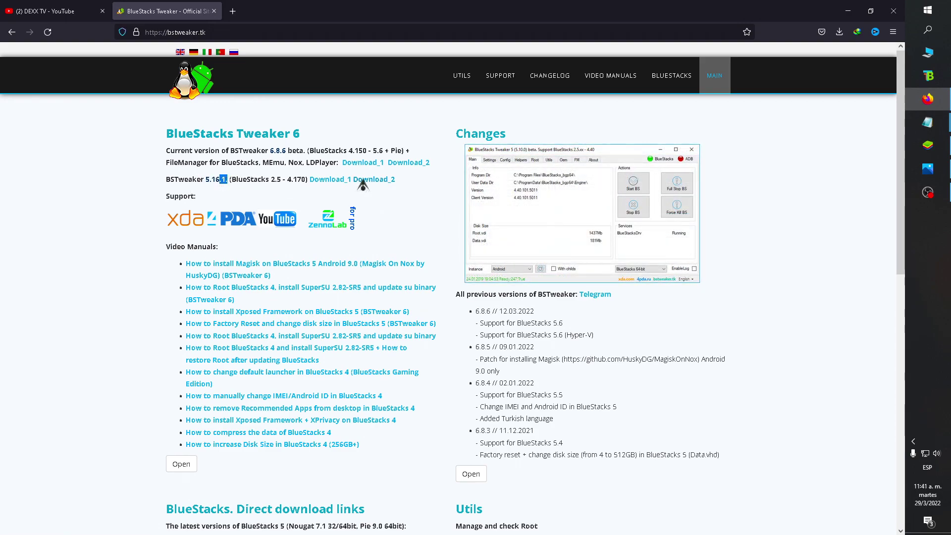
pyautogui.click(365, 195)
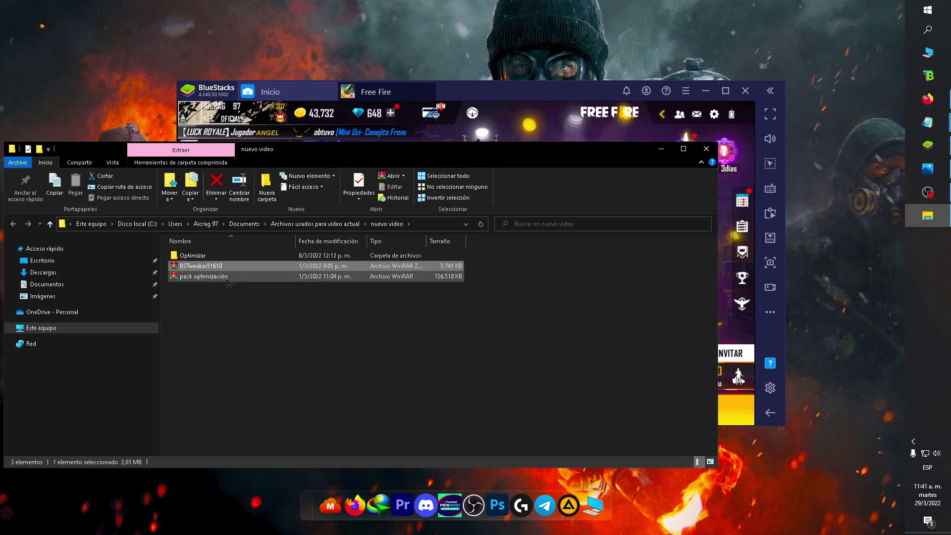
# Step: Extract the BSTweaker51610 archive and launch BlueStacksTweaker5 from the resulting BSTweaker5 folder
pyautogui.click(220, 289)
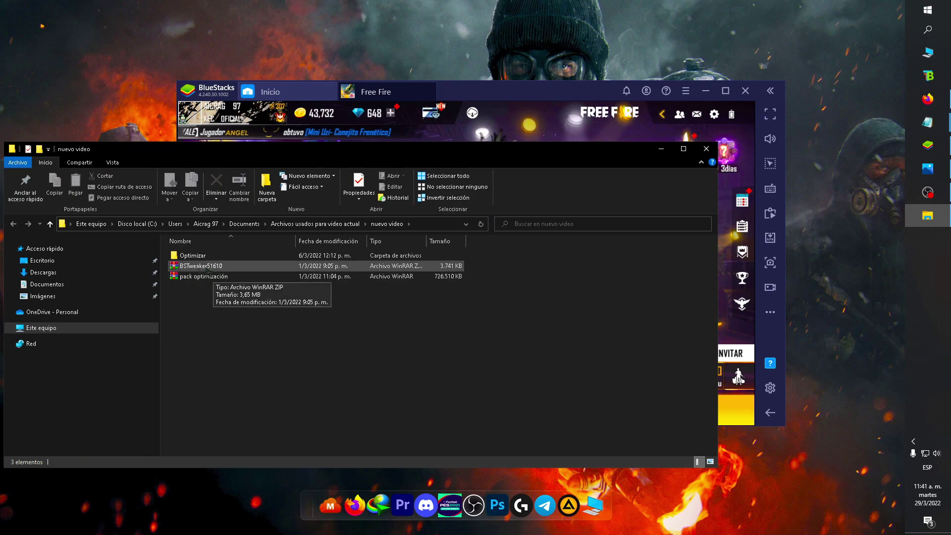
pyautogui.rightClick(229, 269)
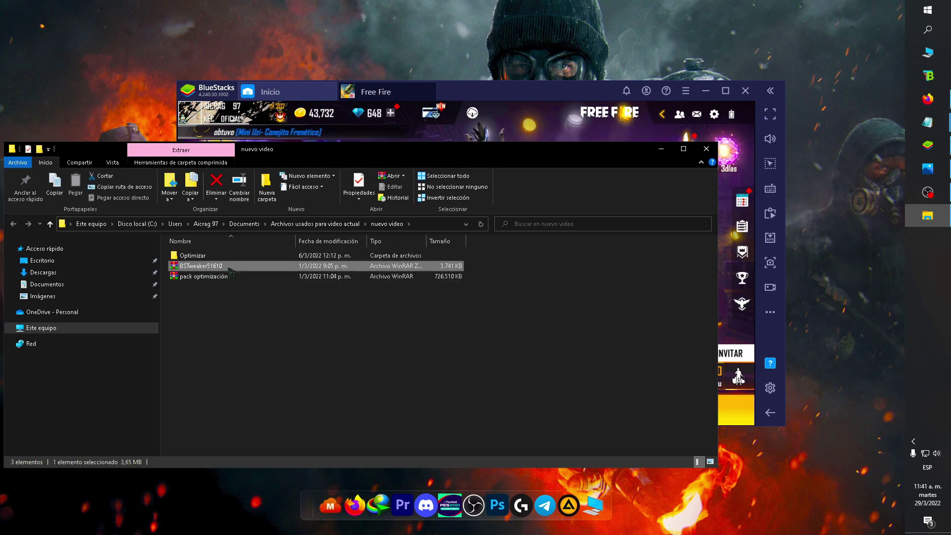
pyautogui.click(312, 323)
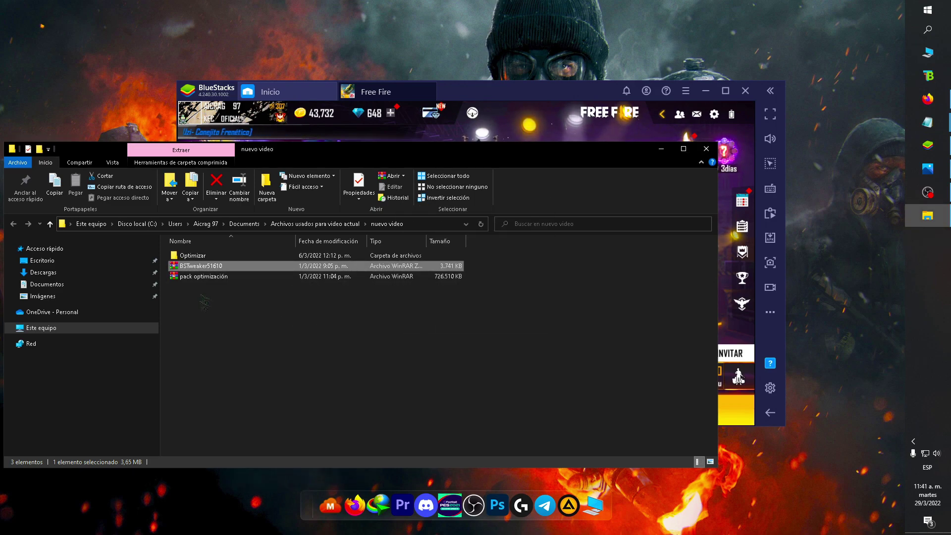
pyautogui.doubleClick(190, 259)
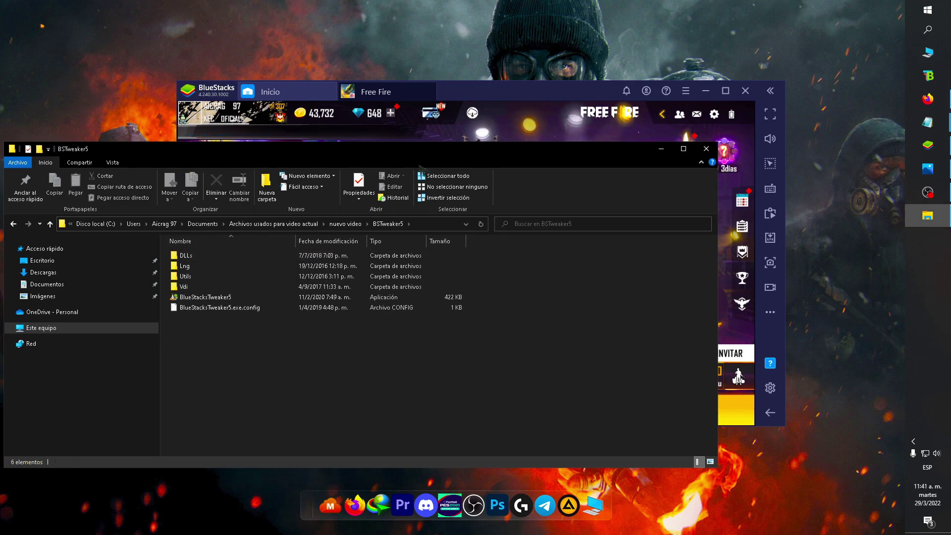
pyautogui.moveTo(267, 161); pyautogui.dragTo(391, 222)
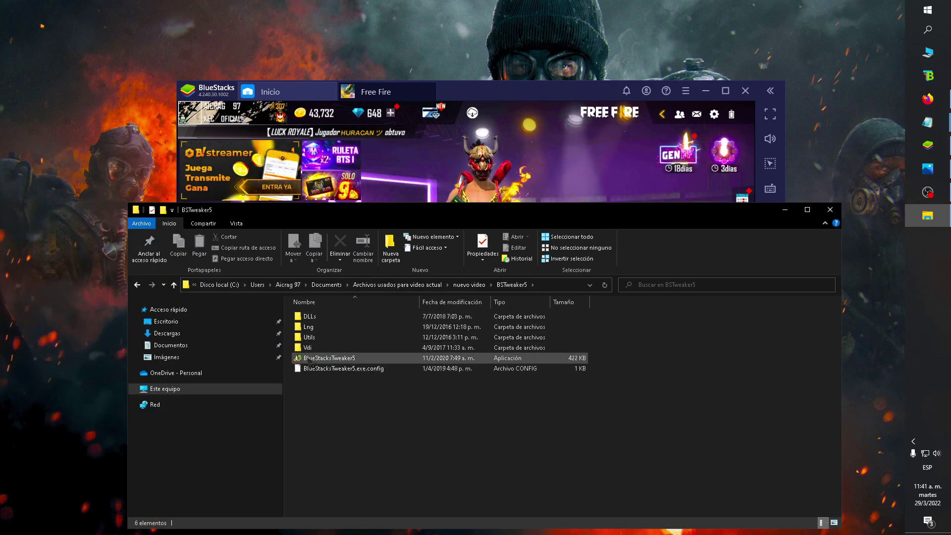
pyautogui.doubleClick(330, 358)
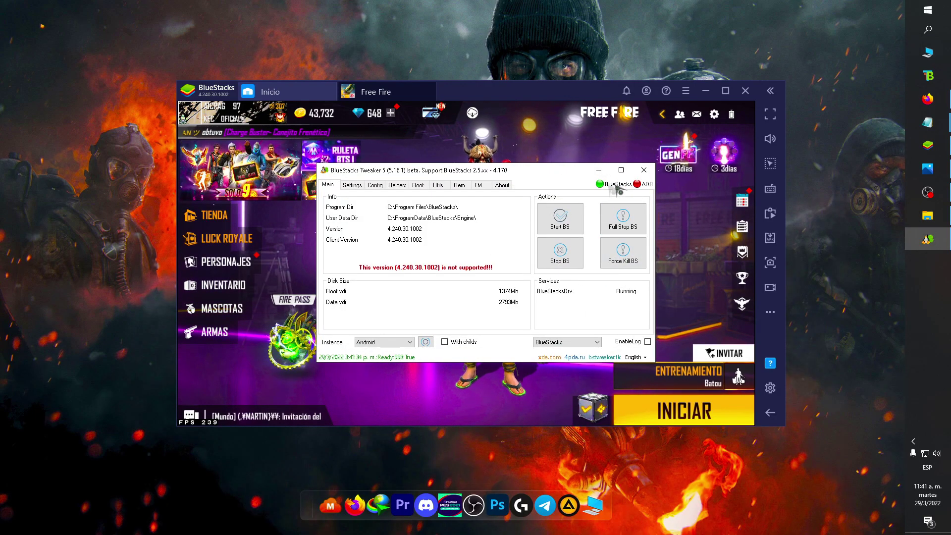
# Step: Choose BlueStacks rather than BlueStacks MSI as the emulator type in the tweaker
pyautogui.moveTo(560, 174); pyautogui.dragTo(509, 188)
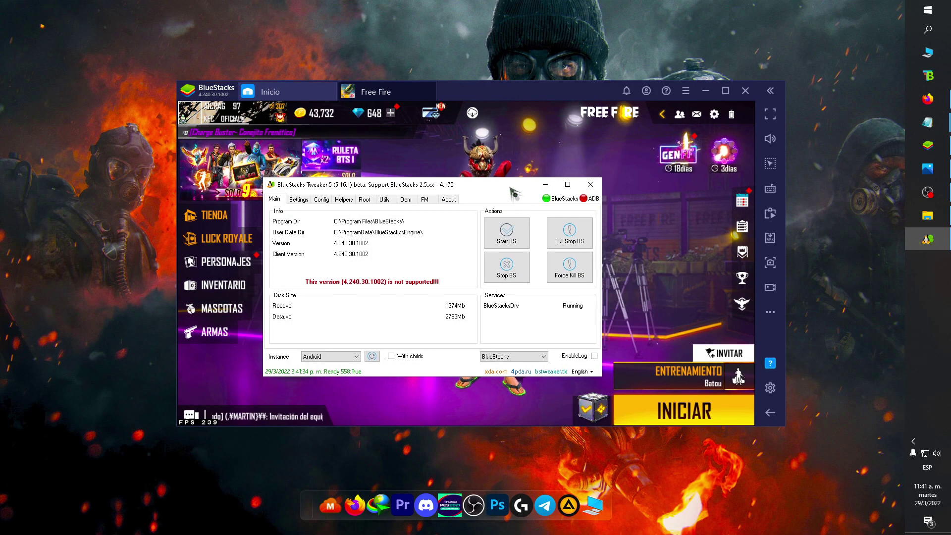
pyautogui.click(516, 356)
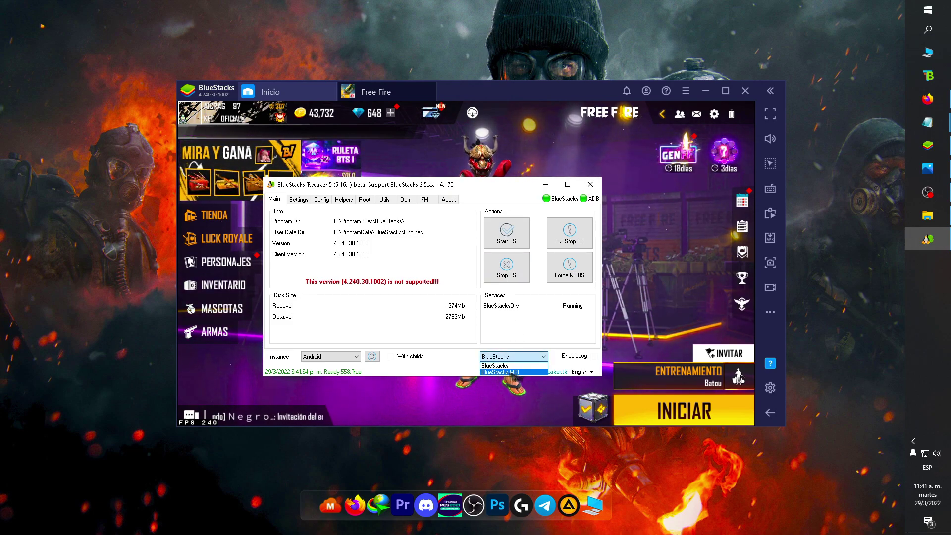
pyautogui.click(511, 365)
pyautogui.click(506, 358)
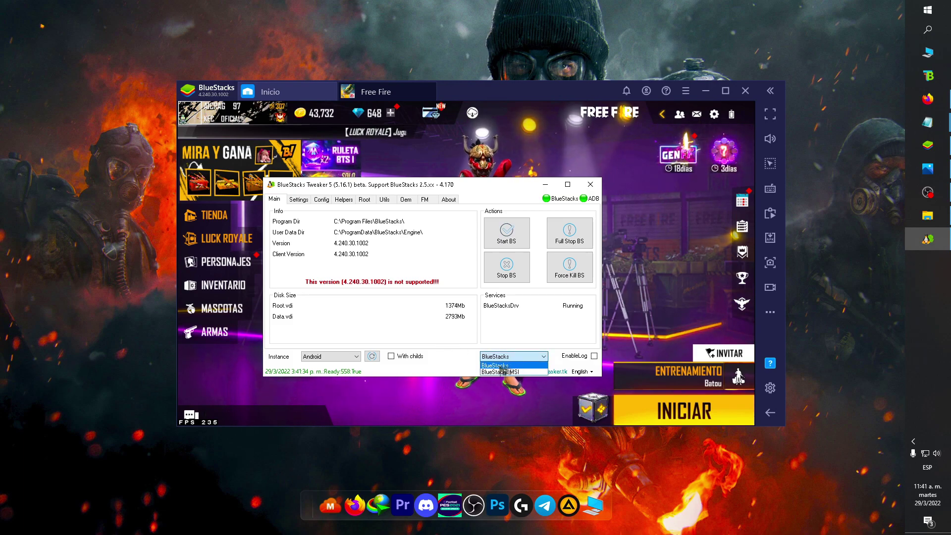
pyautogui.click(506, 366)
pyautogui.click(497, 356)
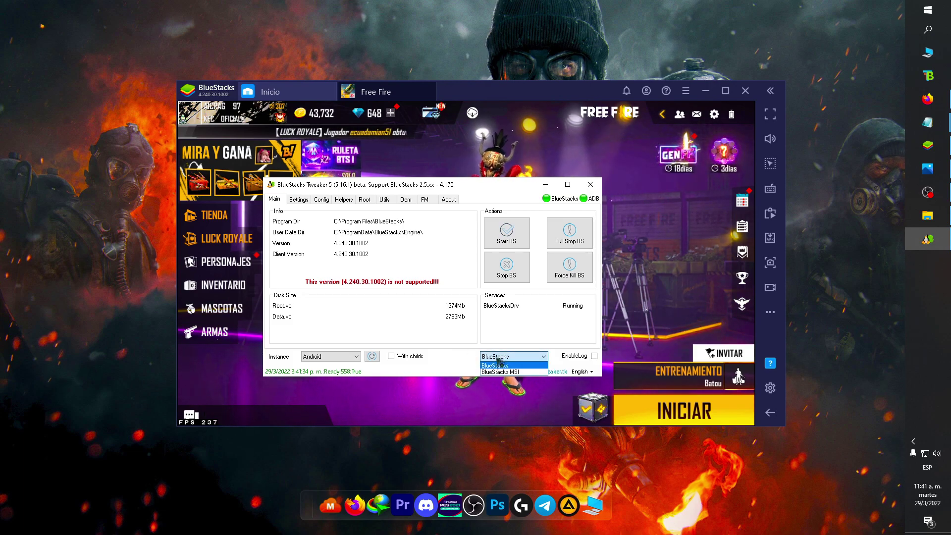
pyautogui.click(500, 365)
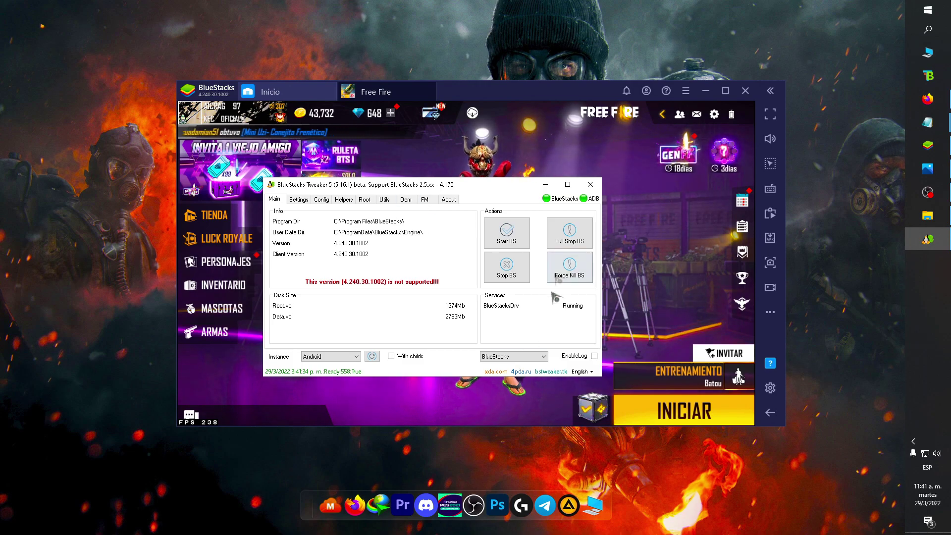
# Step: Force-kill the running BlueStacks emulator and unlock it for root access
pyautogui.moveTo(510, 184); pyautogui.dragTo(525, 203)
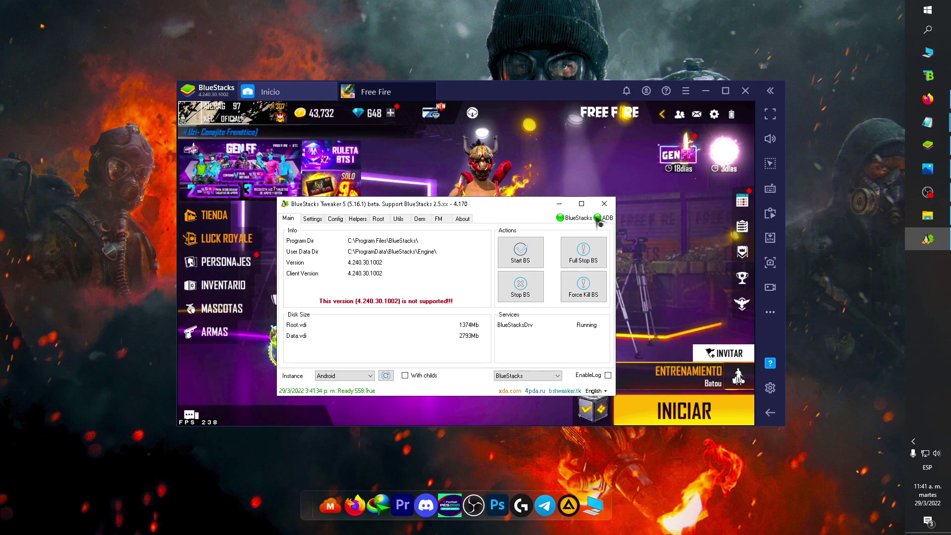
pyautogui.click(579, 297)
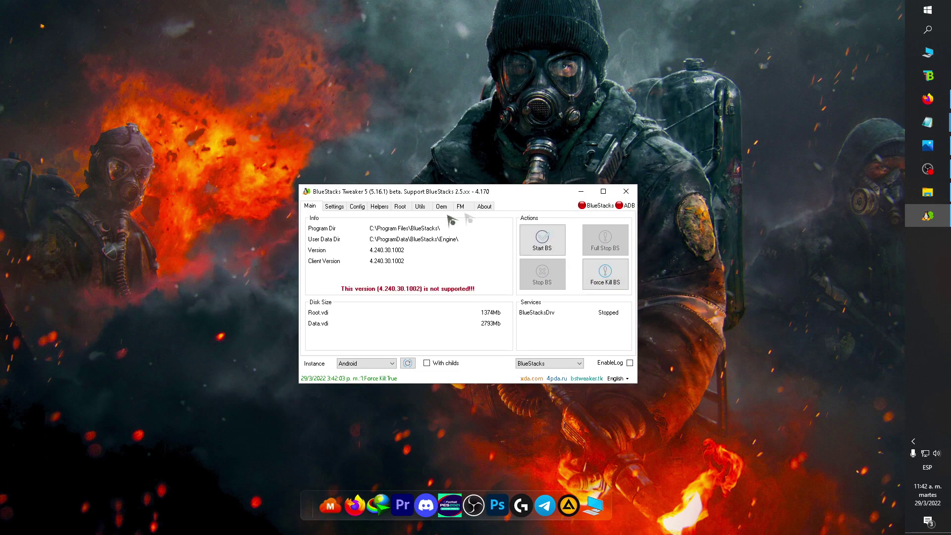
pyautogui.click(400, 208)
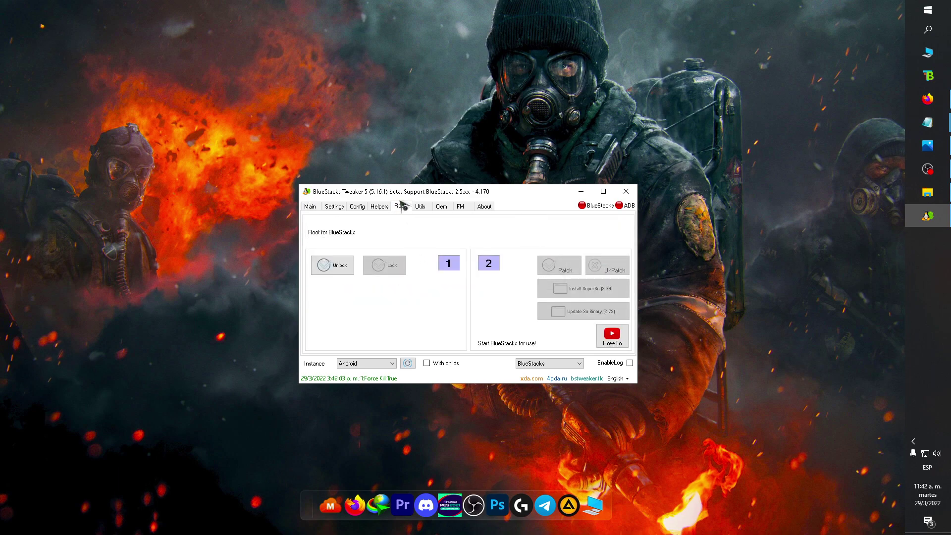
pyautogui.click(329, 266)
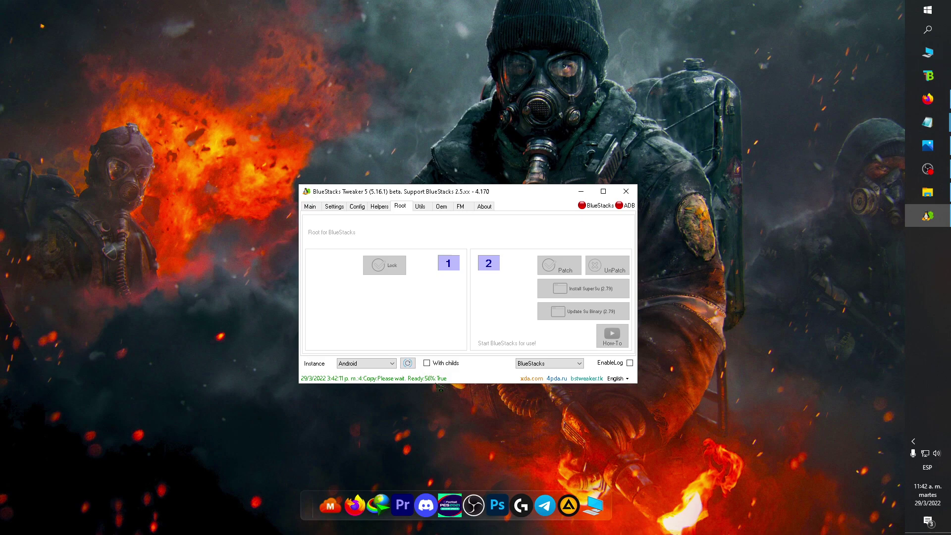
pyautogui.moveTo(501, 193); pyautogui.dragTo(533, 188)
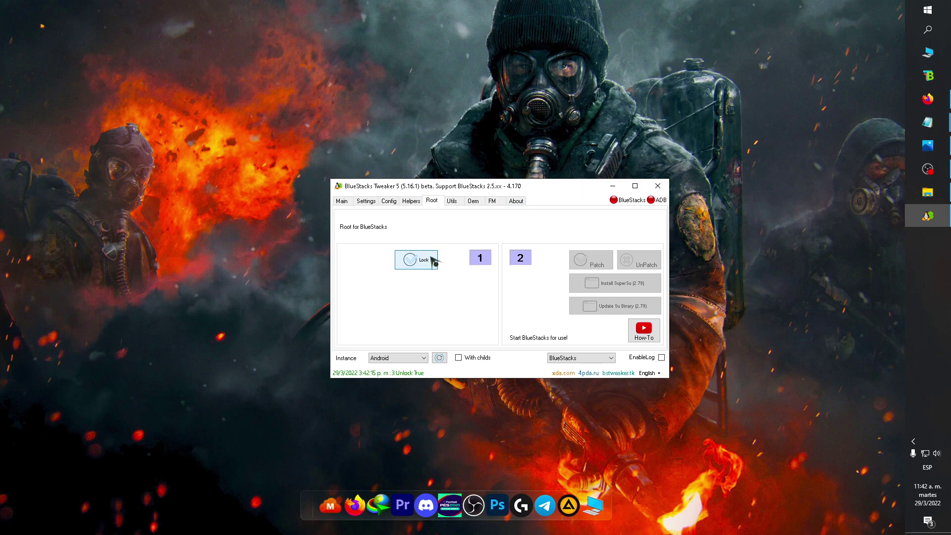
# Step: Start BlueStacks from the tweaker and bring the tweaker window back in front of the emulator
pyautogui.click(346, 200)
pyautogui.click(582, 239)
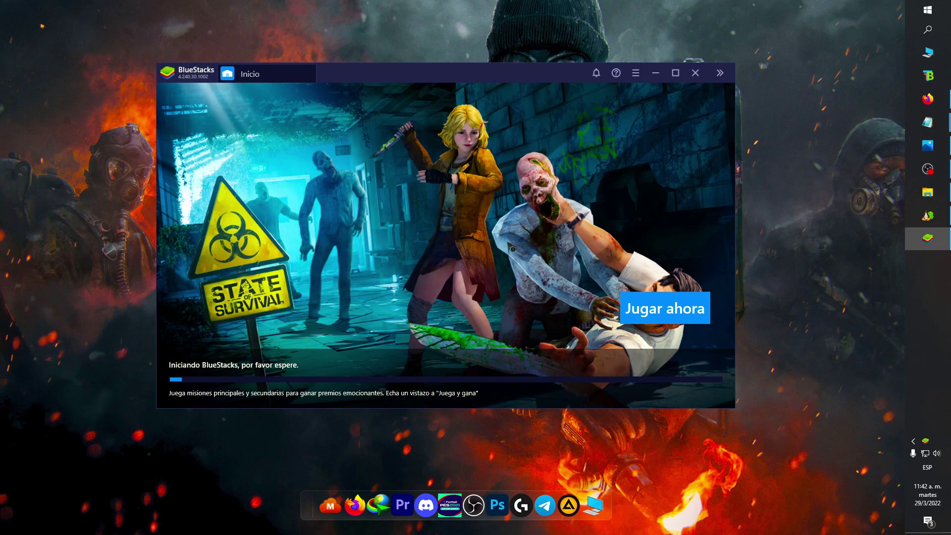
pyautogui.click(928, 216)
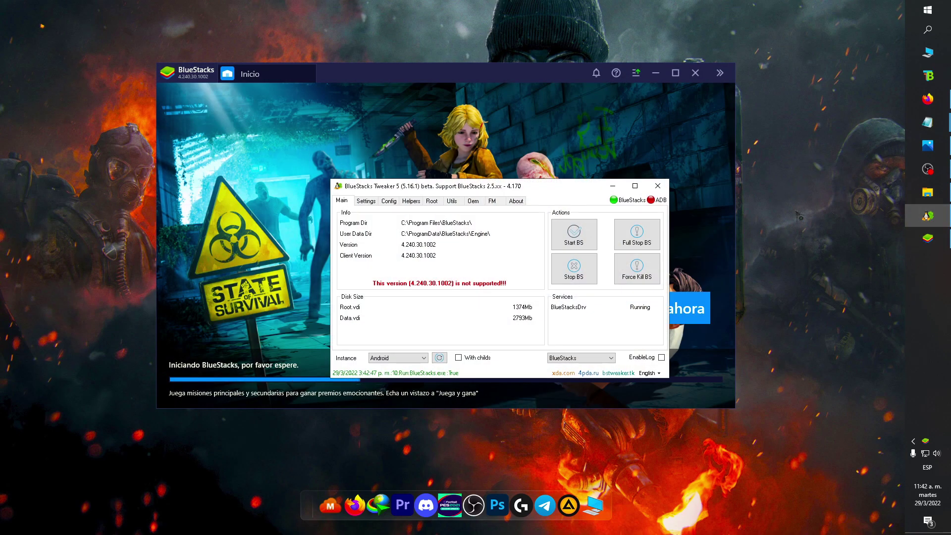
pyautogui.moveTo(549, 188); pyautogui.dragTo(447, 242)
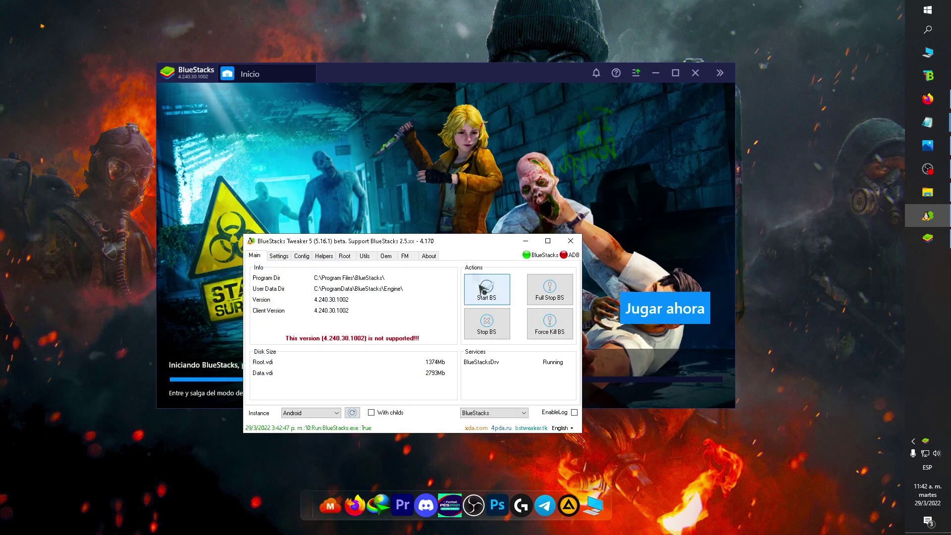
# Step: Apply the root patch to the running BlueStacks emulator and close the tweaker
pyautogui.click(345, 257)
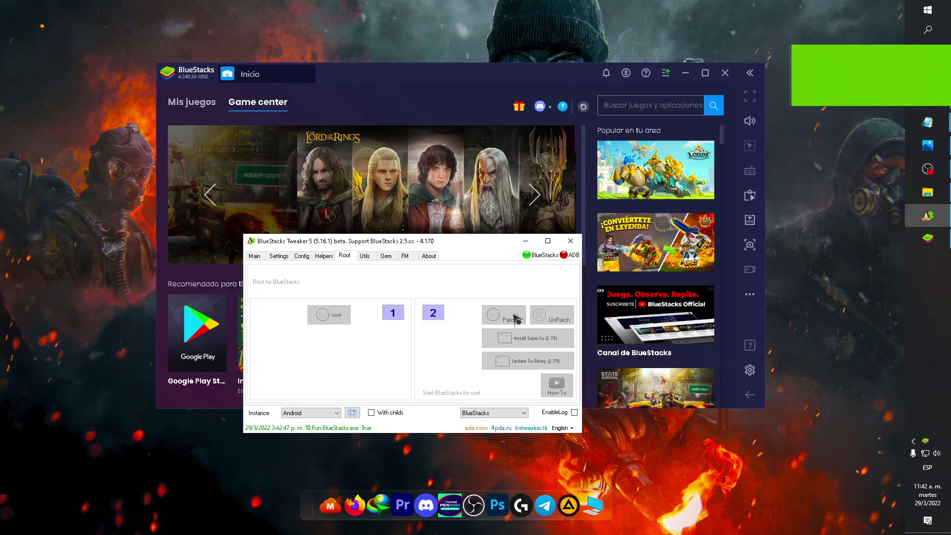
pyautogui.click(501, 313)
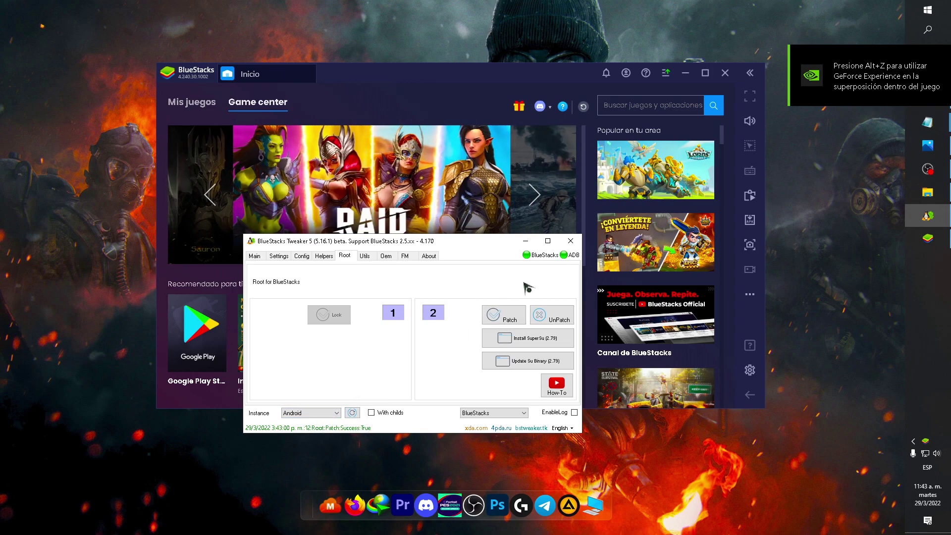
pyautogui.click(571, 242)
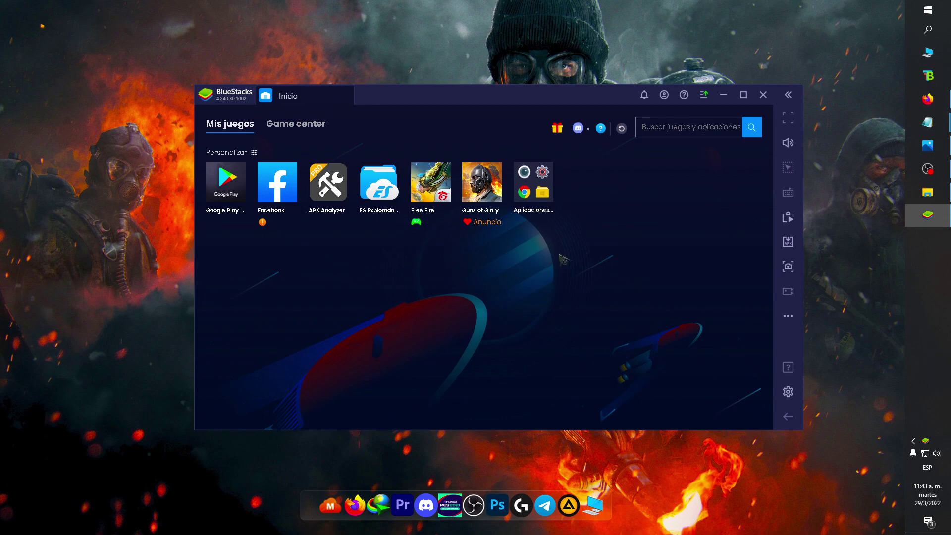
# Step: Bring up the Notepad file with the download links and examine its FRAMEWORK and ROOT EXPLORER PRO entries
pyautogui.click(847, 171)
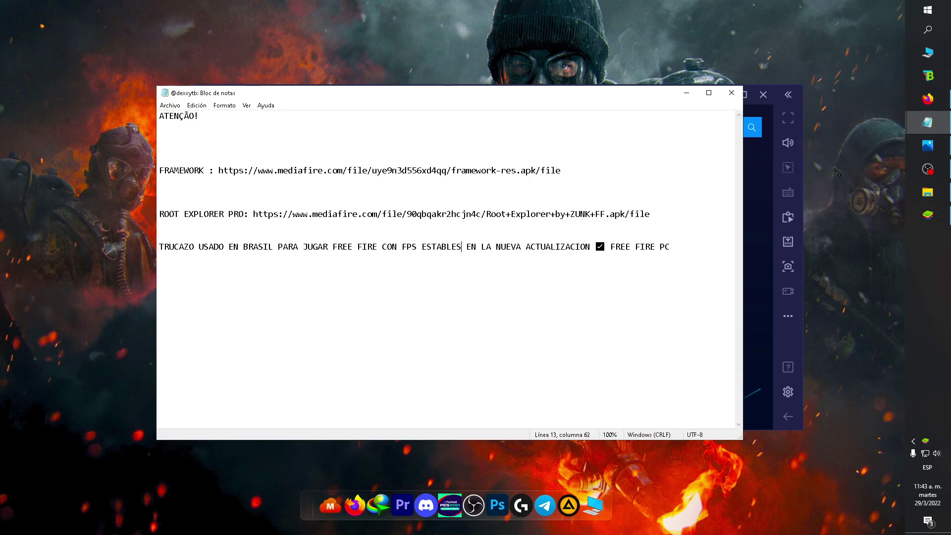
pyautogui.moveTo(528, 94); pyautogui.dragTo(647, 208)
pyautogui.doubleClick(288, 285)
pyautogui.click(330, 317)
pyautogui.moveTo(281, 328); pyautogui.dragTo(355, 331)
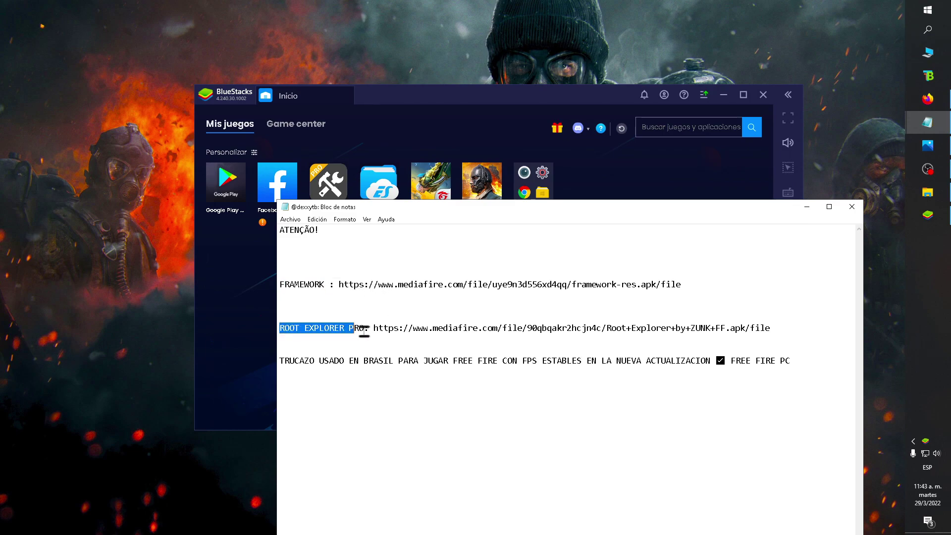
pyautogui.click(367, 329)
pyautogui.moveTo(340, 282); pyautogui.dragTo(681, 252)
pyautogui.moveTo(697, 292); pyautogui.dragTo(361, 294)
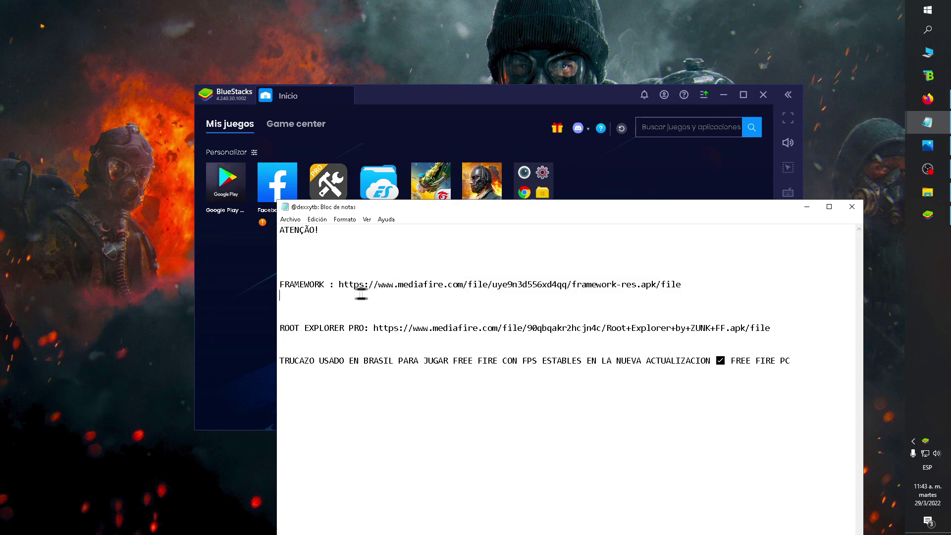
pyautogui.moveTo(697, 285)
pyautogui.mouseDown()
pyautogui.moveTo(280, 284)
pyautogui.moveTo(578, 271)
pyautogui.moveTo(681, 284)
pyautogui.mouseUp()
# Step: Copy the full MediaFire link of the ROOT EXPLORER PRO entry
pyautogui.moveTo(772, 329); pyautogui.dragTo(374, 330)
pyautogui.rightClick(392, 331)
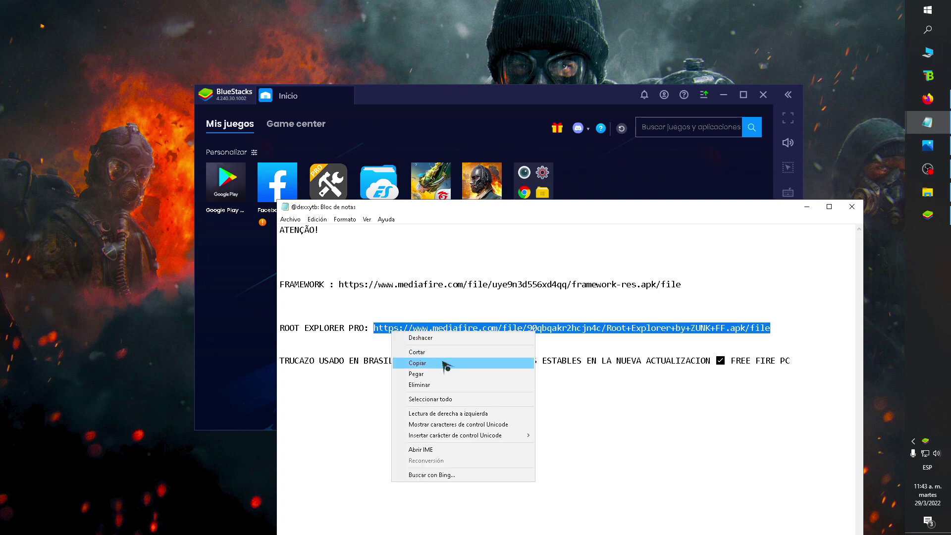
pyautogui.click(503, 363)
# Step: Load the copied MediaFire link in the Browser system app of BlueStacks and dismiss the translation offer
pyautogui.click(492, 136)
pyautogui.click(533, 184)
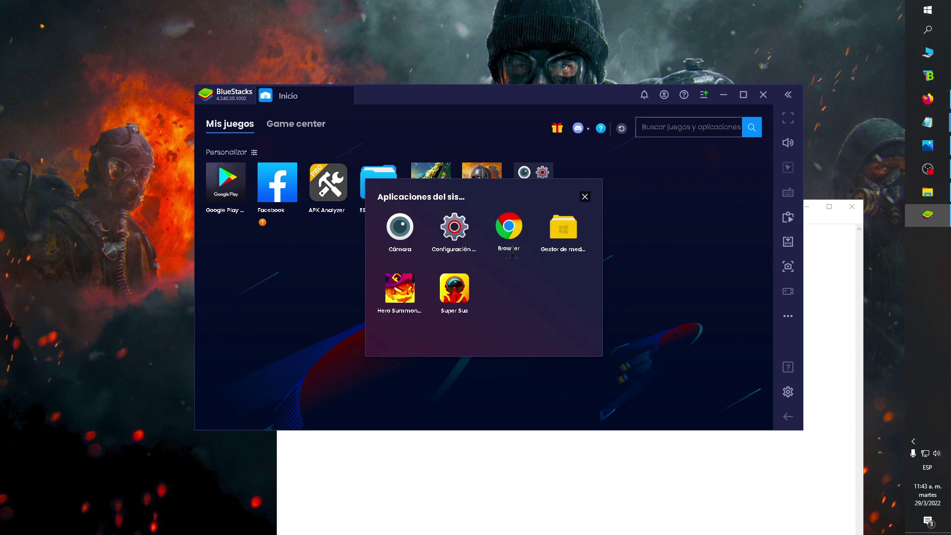
pyautogui.click(509, 226)
pyautogui.click(483, 154)
pyautogui.hotkey('ctrl', 'v')
pyautogui.press('Return')
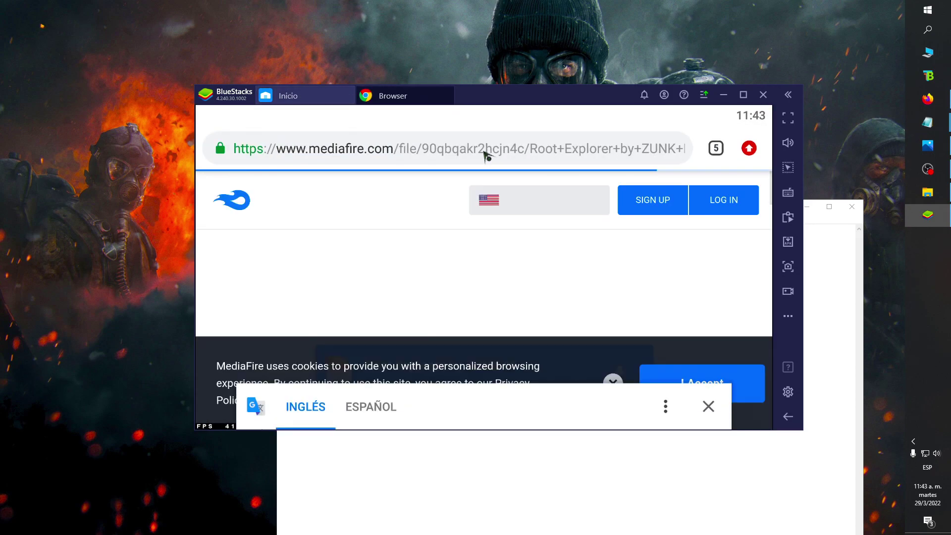
pyautogui.click(708, 407)
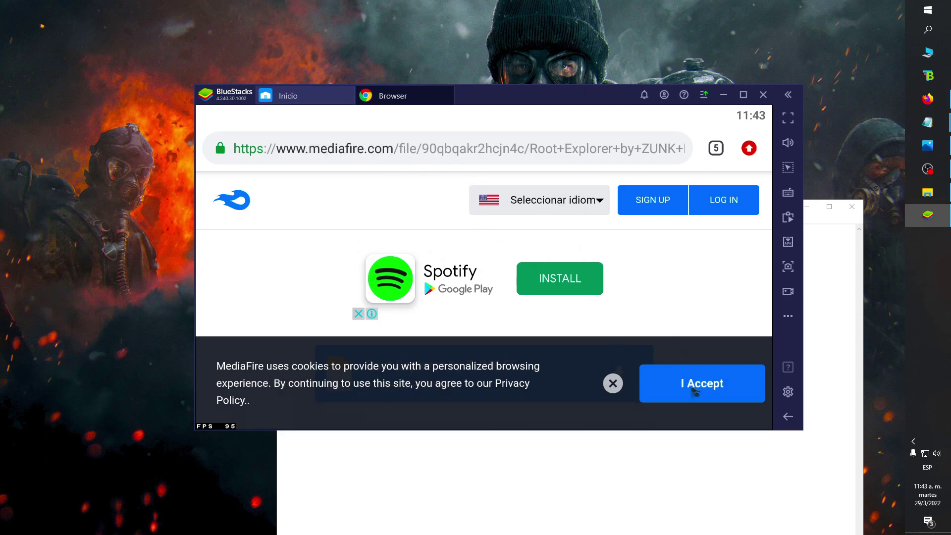
# Step: Accept the MediaFire cookies, download Root Explorer by ZUNK FF.apk despite the file-type warning, and check its download notification
pyautogui.click(694, 391)
pyautogui.scroll(-2, 460, 340)
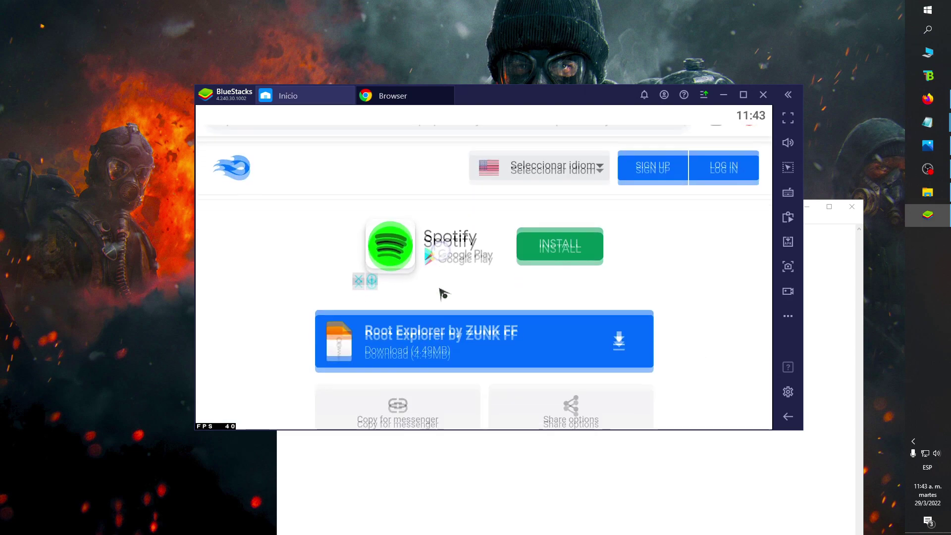
pyautogui.click(433, 283)
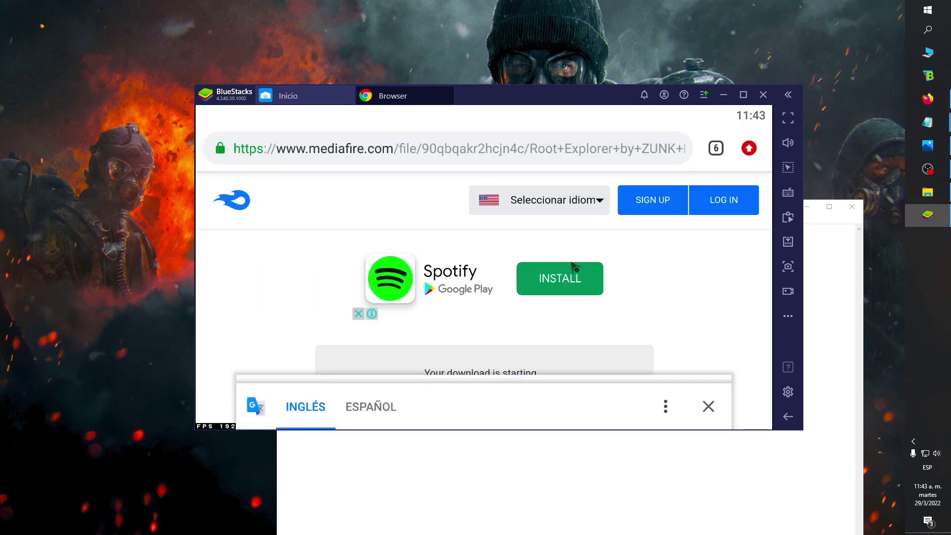
pyautogui.click(710, 406)
pyautogui.click(675, 401)
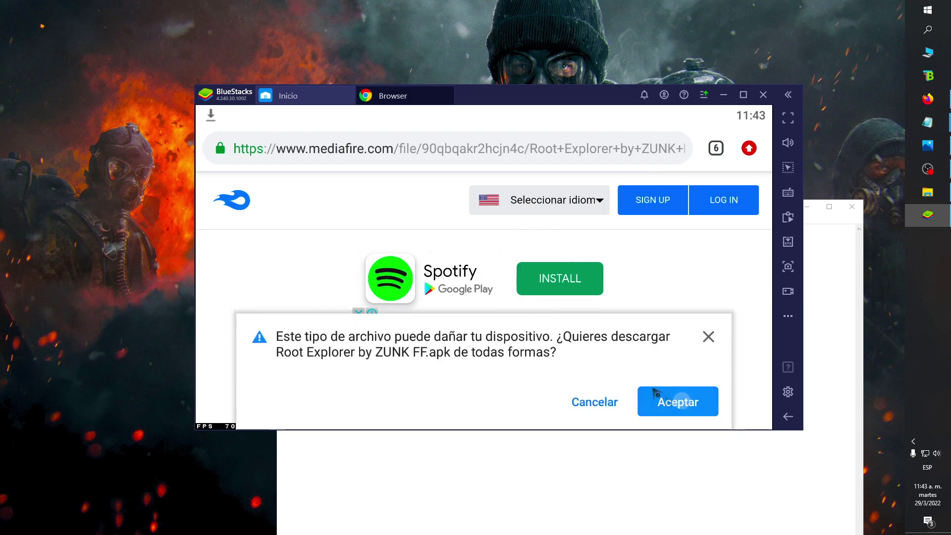
pyautogui.moveTo(293, 123); pyautogui.dragTo(330, 291)
pyautogui.click(457, 282)
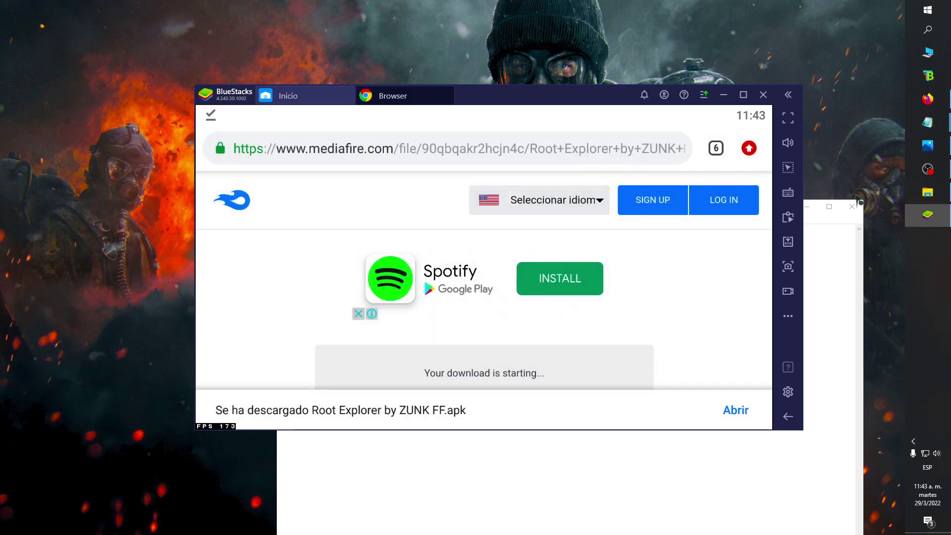
# Step: Copy the MediaFire link of the FRAMEWORK entry from Notepad and load it in the BlueStacks browser
pyautogui.click(841, 278)
pyautogui.moveTo(684, 285); pyautogui.dragTo(356, 286)
pyautogui.click(462, 155)
pyautogui.hotkey('ctrl', 'v')
pyautogui.press('Return')
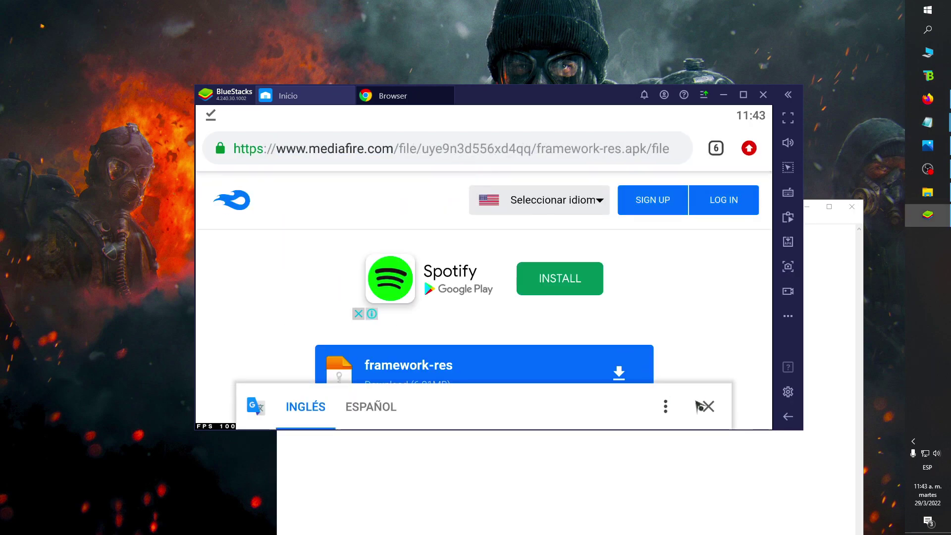
# Step: Download framework-res.apk from its MediaFire page, dismissing the translation offers, and check the download notifications
pyautogui.click(707, 406)
pyautogui.click(406, 369)
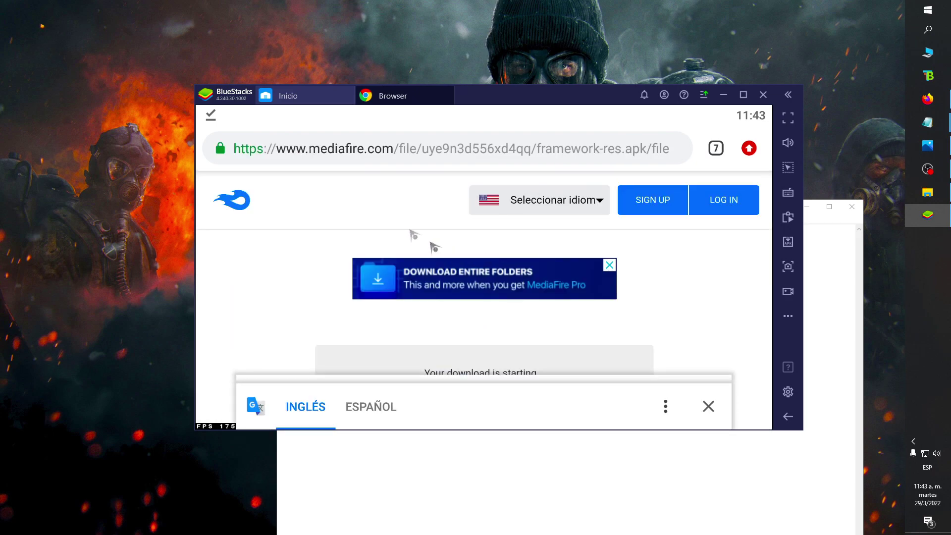
pyautogui.click(706, 409)
pyautogui.click(684, 409)
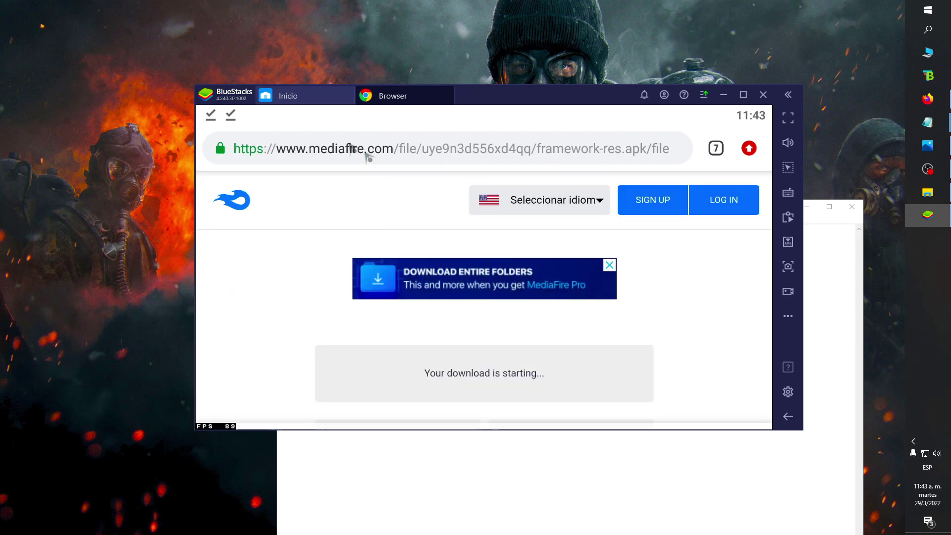
pyautogui.moveTo(335, 112); pyautogui.dragTo(332, 303)
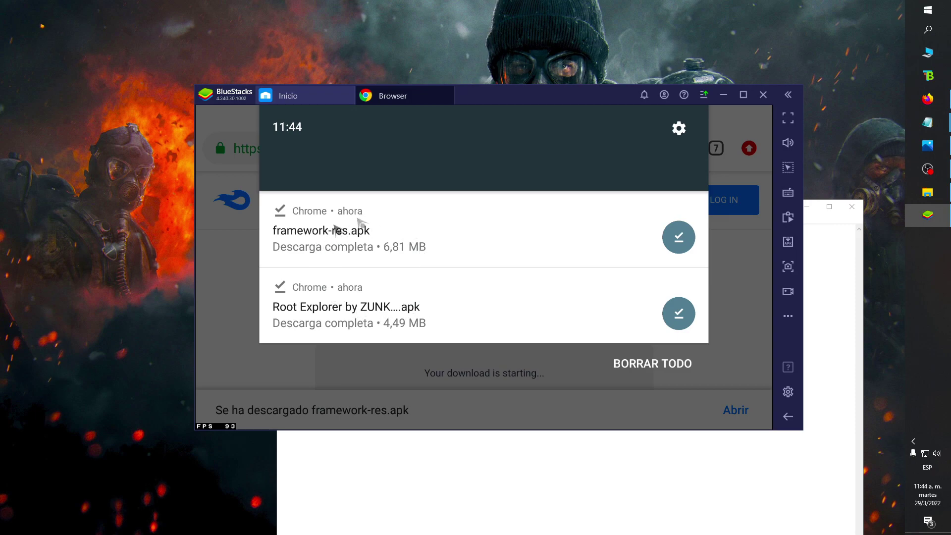
pyautogui.click(525, 373)
# Step: Close the browser and the system apps folder, reposition the BlueStacks window, and minimize Notepad
pyautogui.click(315, 99)
pyautogui.click(450, 90)
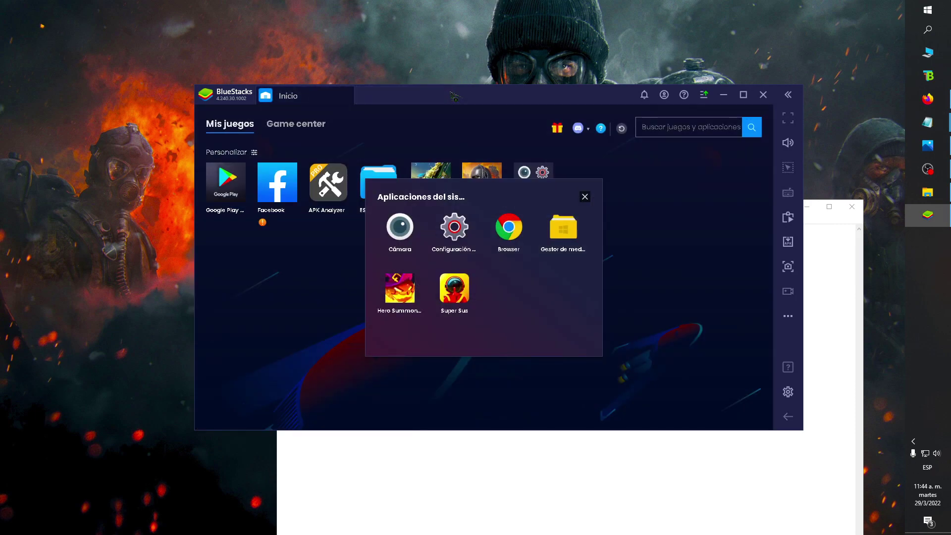
pyautogui.click(655, 218)
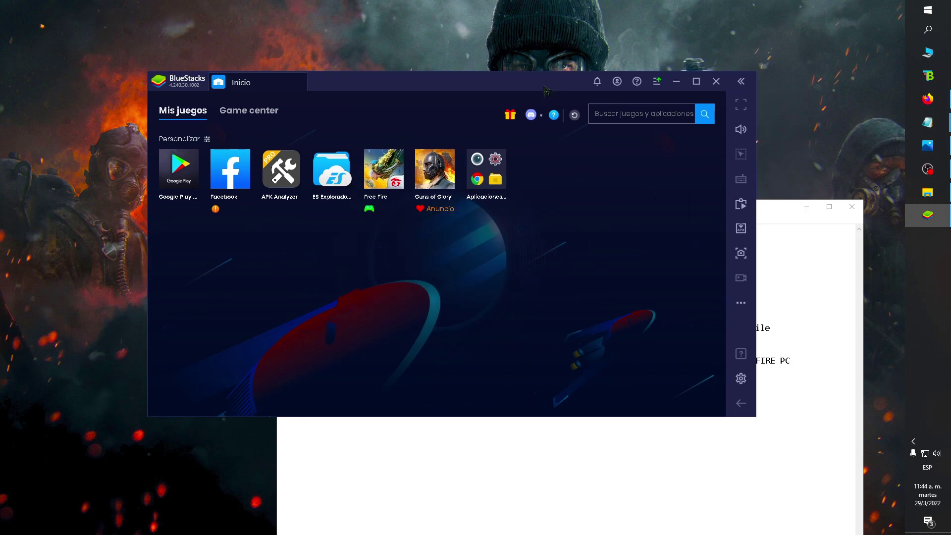
pyautogui.moveTo(547, 90); pyautogui.dragTo(545, 100)
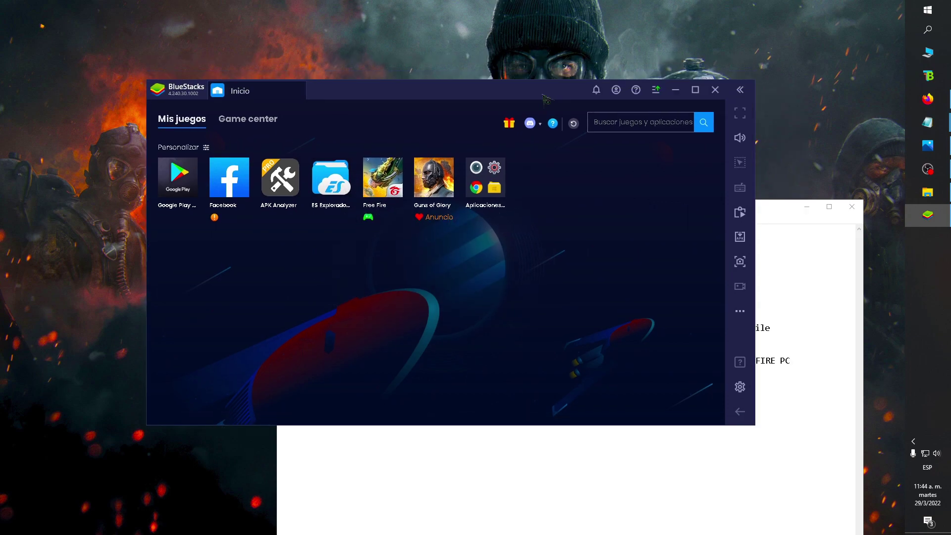
pyautogui.click(807, 207)
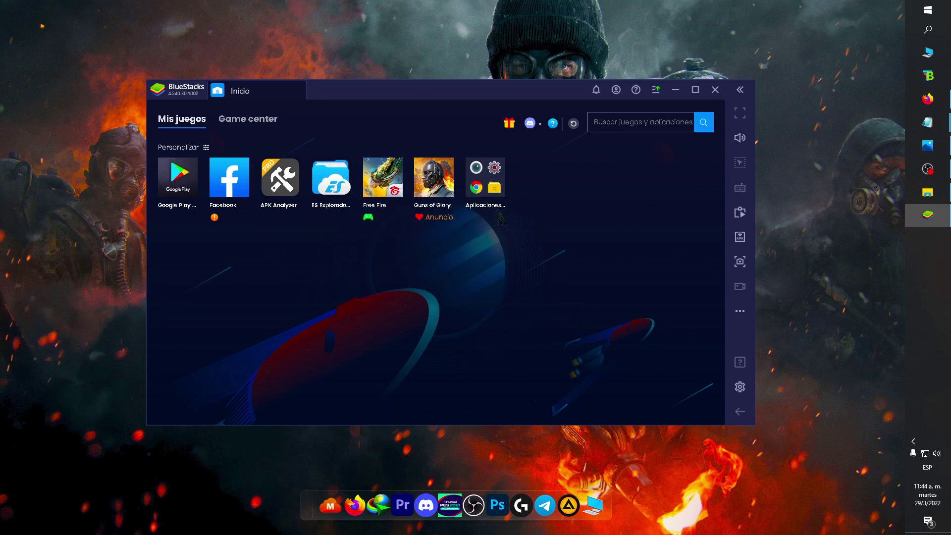
# Step: Install the downloaded Root Explorer APK from the Gestor de medios system app and finish the installer
pyautogui.click(489, 191)
pyautogui.click(513, 233)
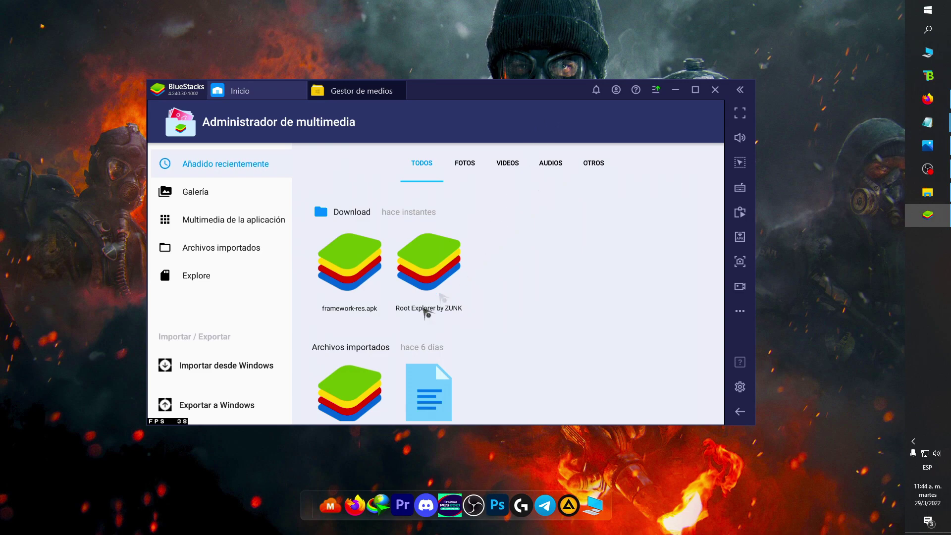
pyautogui.click(436, 273)
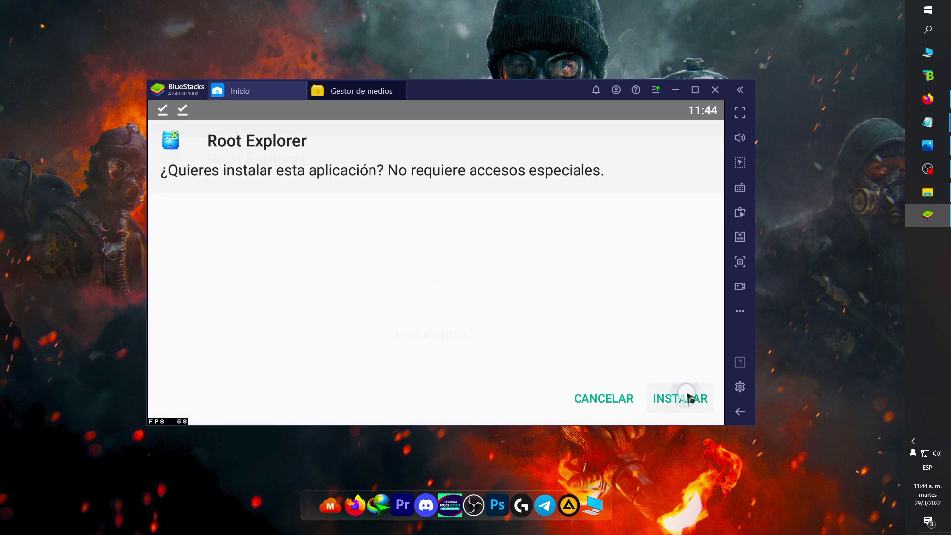
pyautogui.click(689, 396)
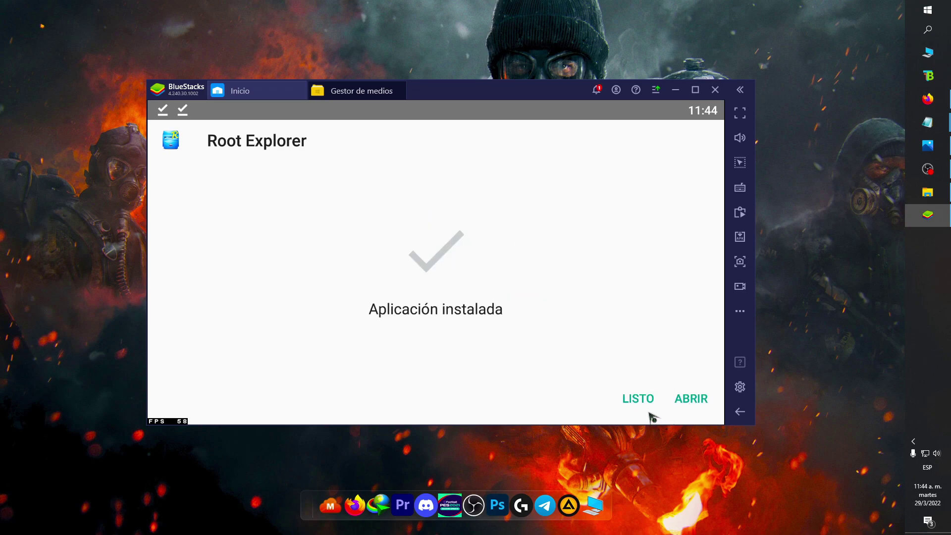
pyautogui.click(639, 400)
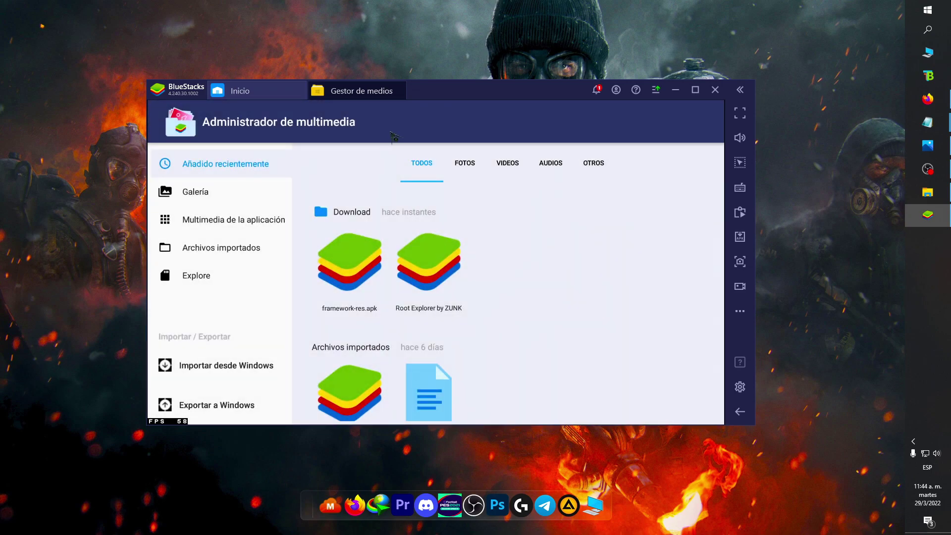
# Step: Close the media manager, launch Root Explorer, allow its access to device files, and dismiss the start guide
pyautogui.click(403, 85)
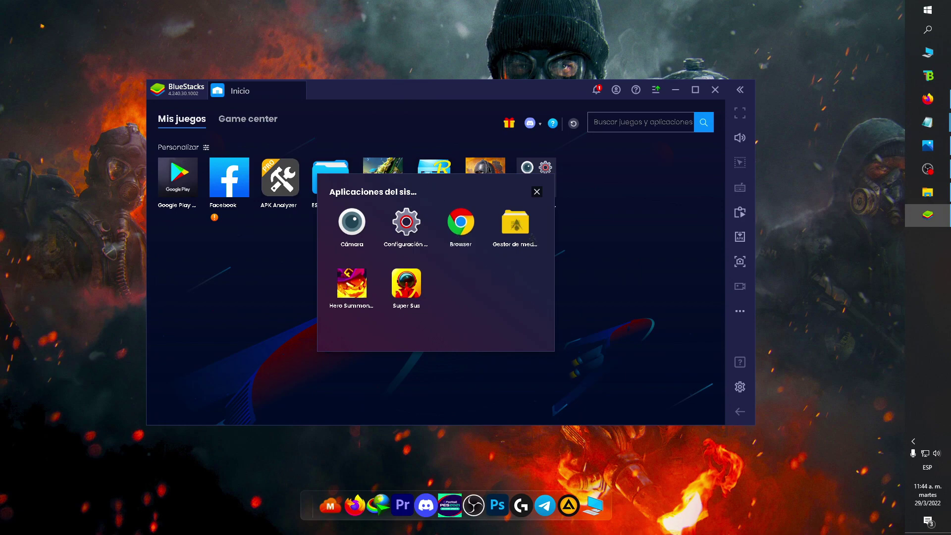
pyautogui.click(611, 263)
pyautogui.click(433, 179)
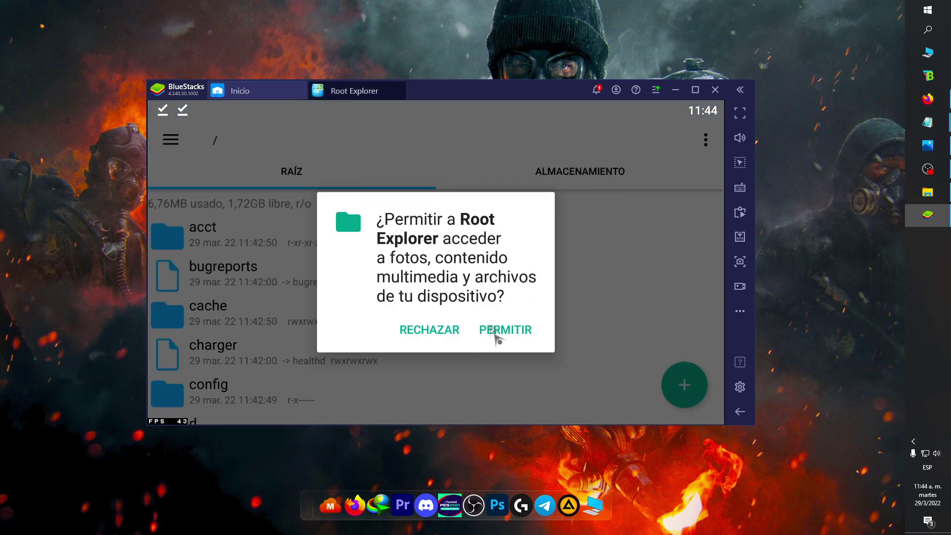
pyautogui.click(509, 331)
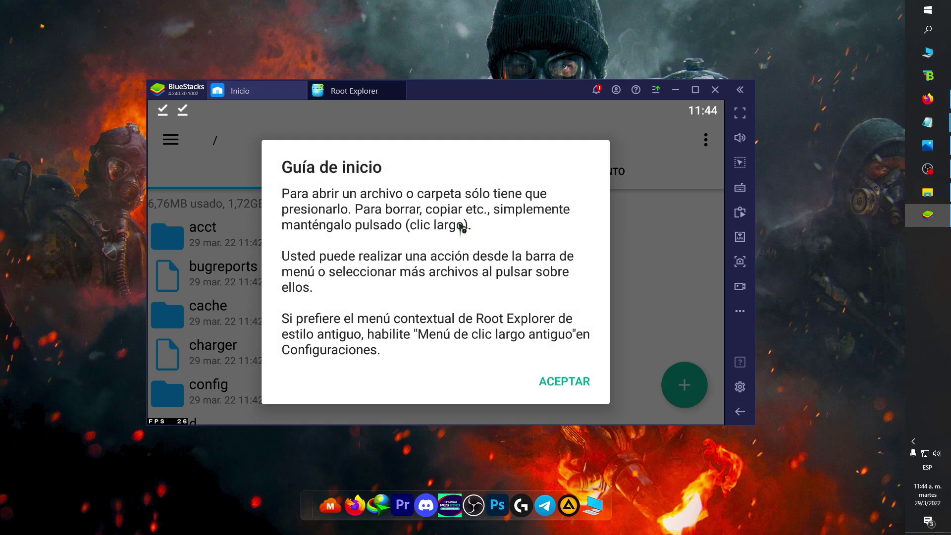
pyautogui.click(582, 388)
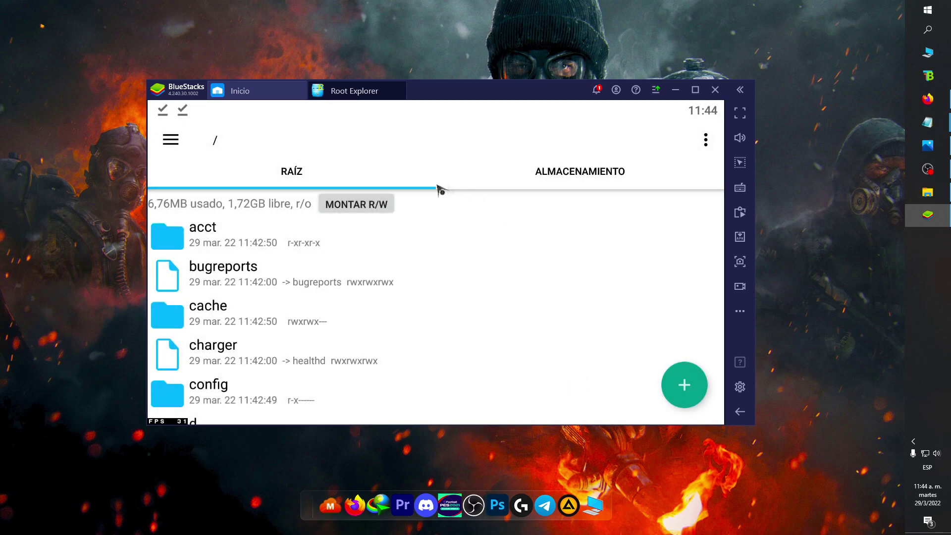
# Step: Examine the downloaded files in the storage's Download folder and return to the root directory
pyautogui.click(575, 181)
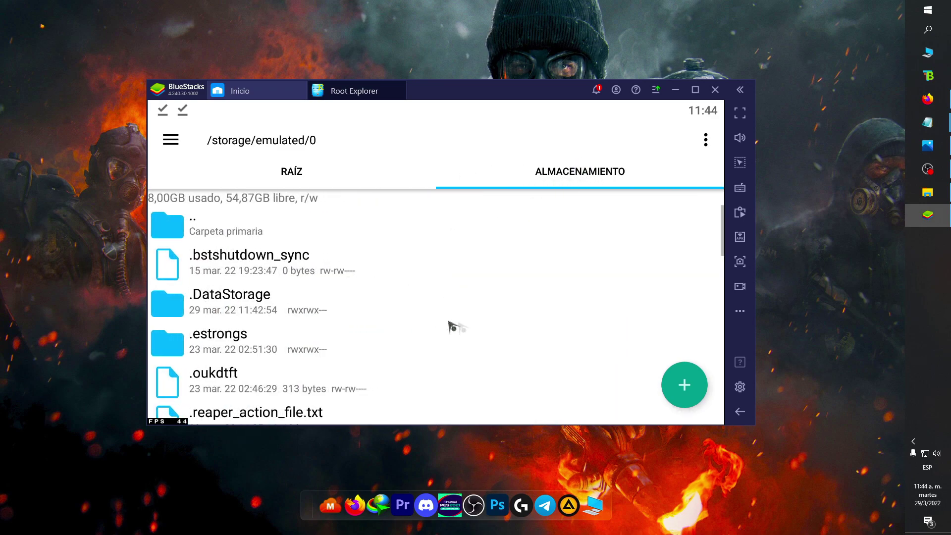
pyautogui.moveTo(446, 323); pyautogui.dragTo(478, 177)
pyautogui.moveTo(497, 322); pyautogui.dragTo(450, 263)
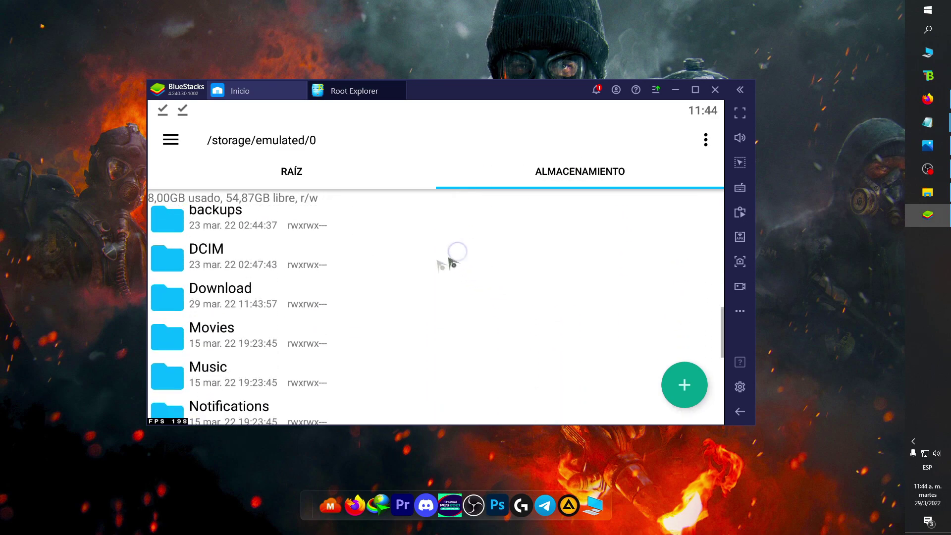
pyautogui.click(285, 306)
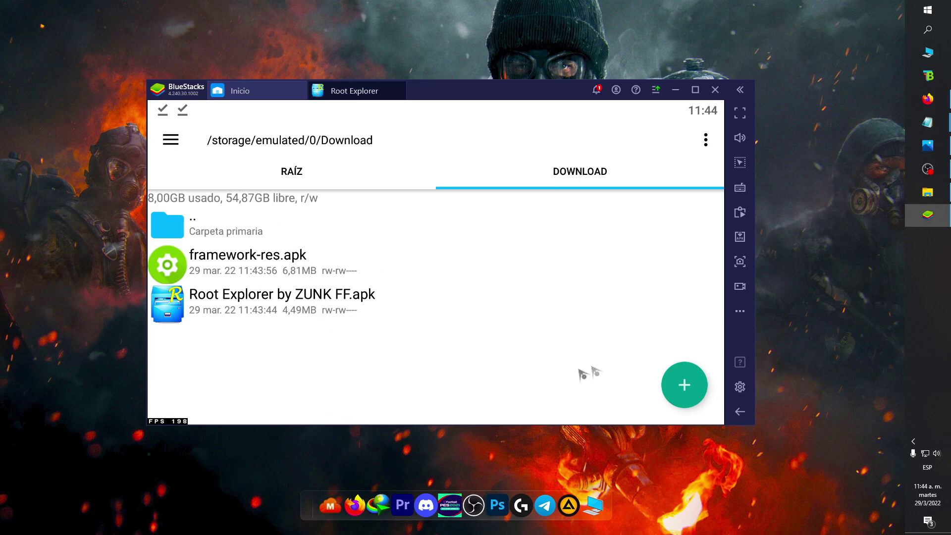
pyautogui.click(740, 412)
pyautogui.scroll(5, 347, 366)
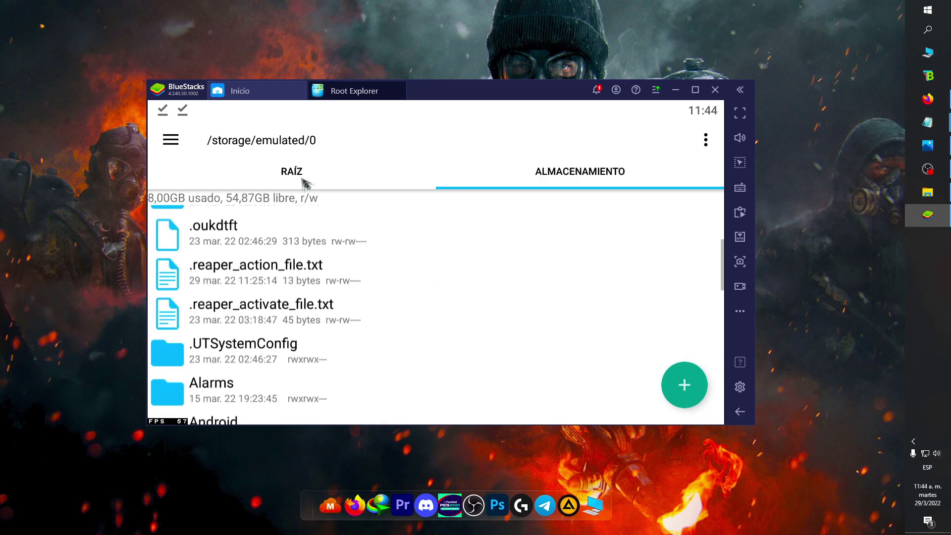
pyautogui.click(278, 173)
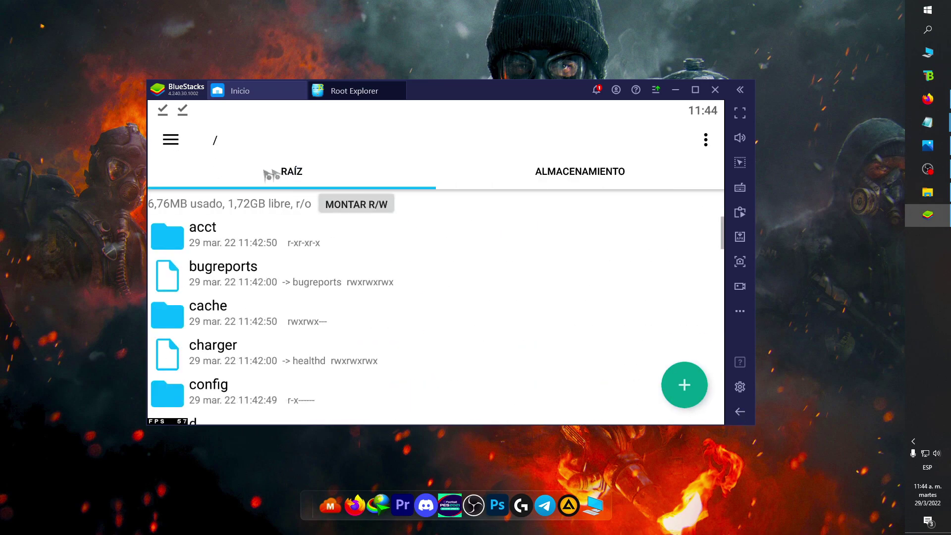
# Step: Copy framework-res.apk from the /storage/emulated/0/Download folder
pyautogui.click(565, 171)
pyautogui.scroll(-5, 425, 298)
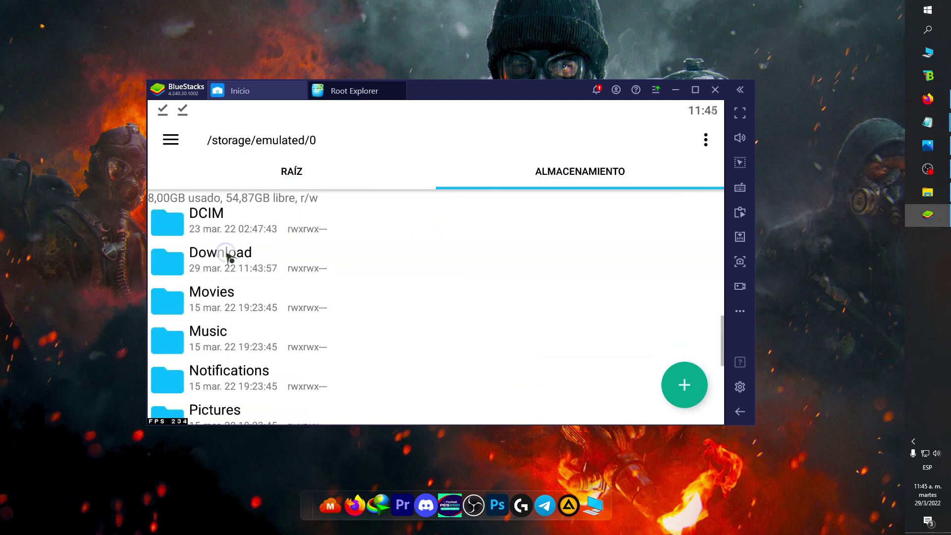
pyautogui.click(229, 255)
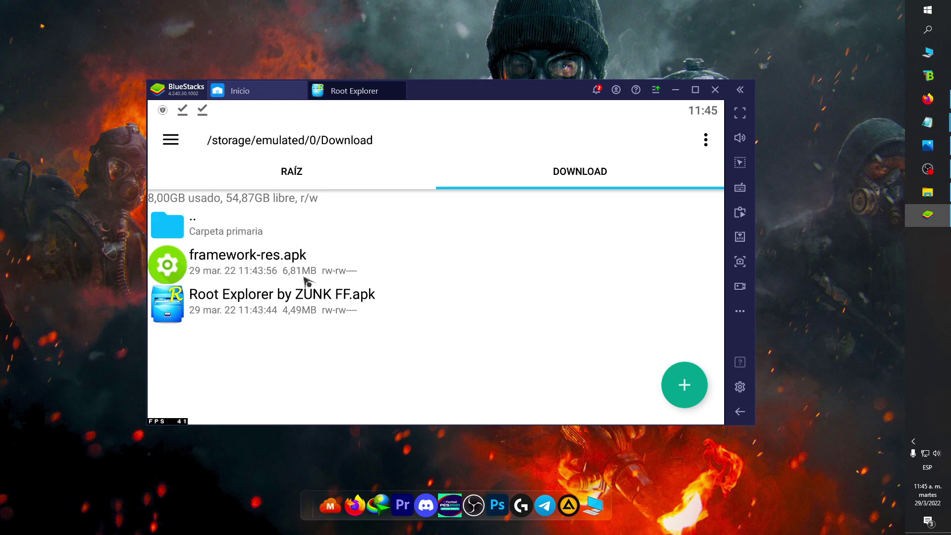
pyautogui.moveTo(264, 269); pyautogui.dragTo(267, 264)
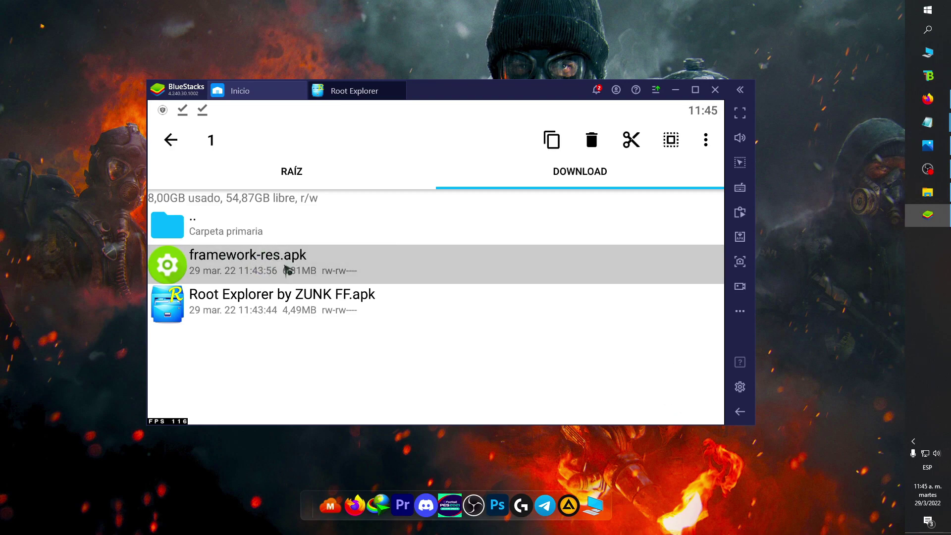
pyautogui.click(552, 141)
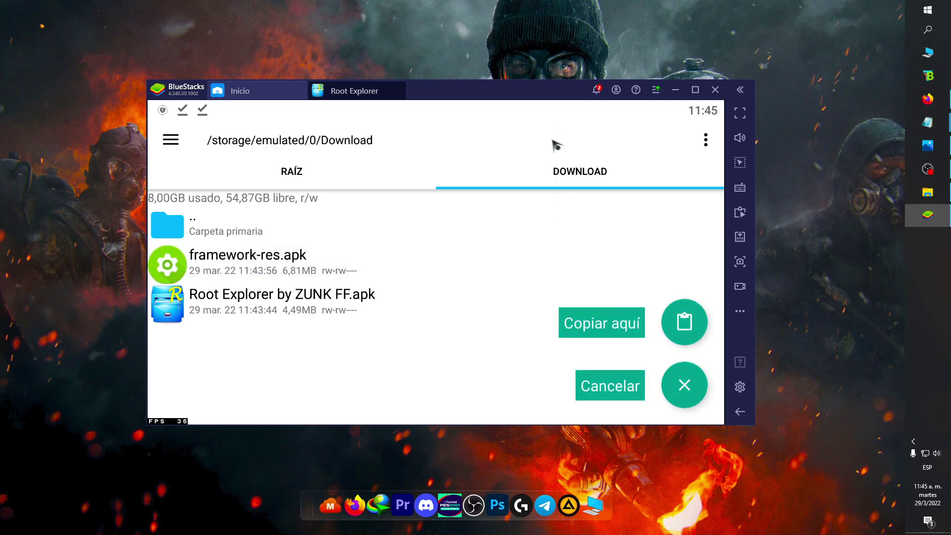
# Step: Go to the /system/framework folder from the root directory and locate the existing framework-res.apk
pyautogui.click(296, 176)
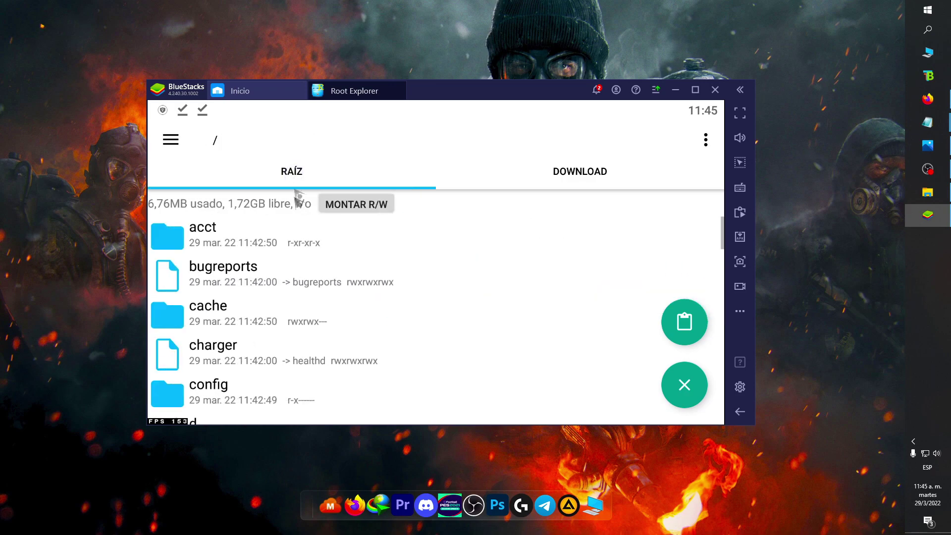
pyautogui.scroll(-5, 392, 337)
pyautogui.scroll(-10, 391, 337)
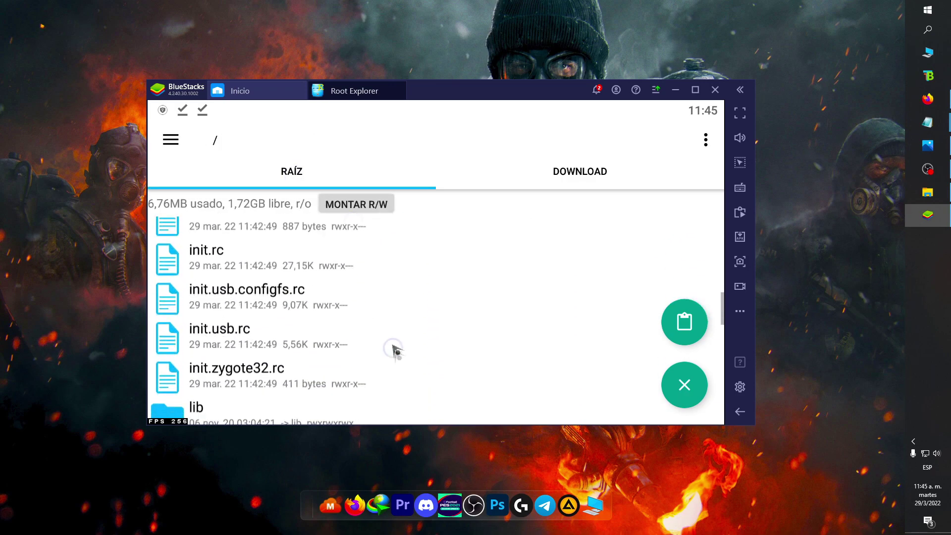
pyautogui.scroll(-5, 409, 329)
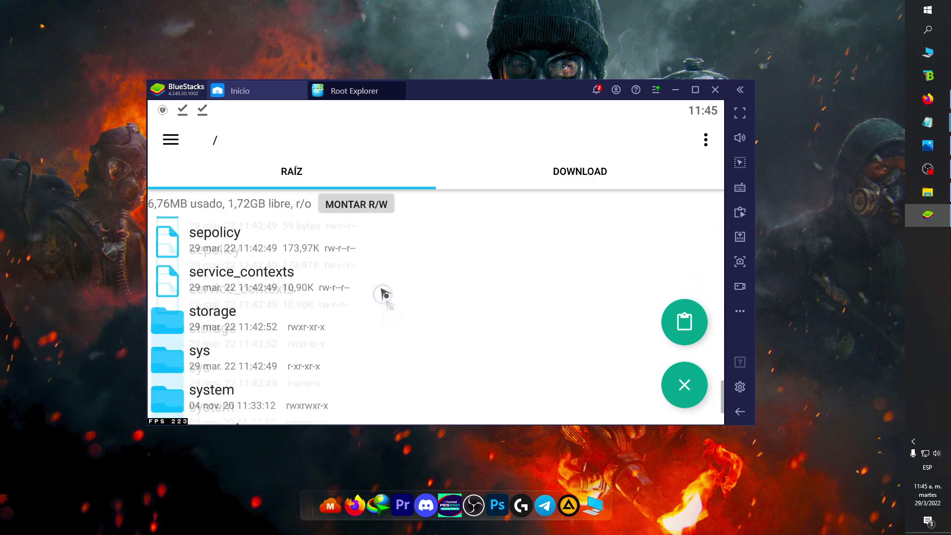
pyautogui.click(230, 327)
pyautogui.scroll(-6, 496, 307)
pyautogui.scroll(2, 237, 297)
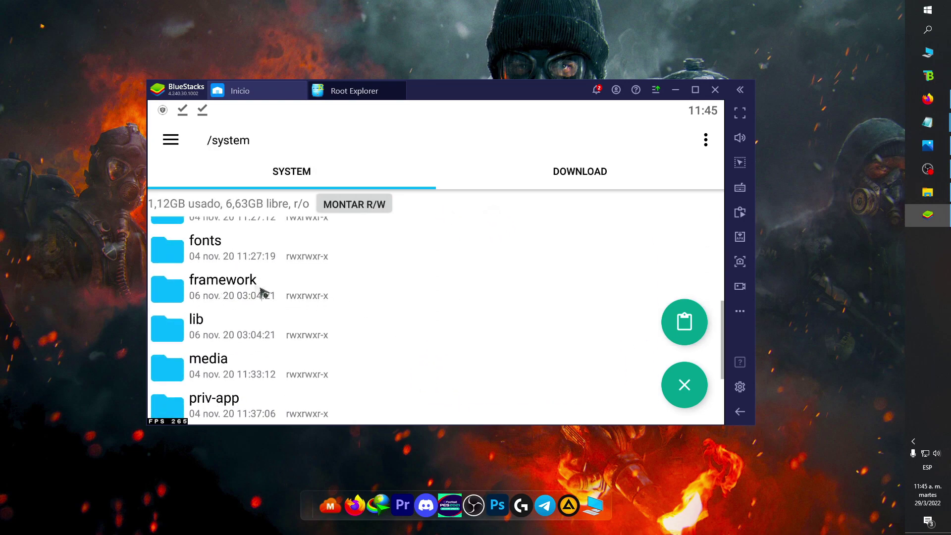
pyautogui.click(217, 294)
pyautogui.scroll(-10, 446, 322)
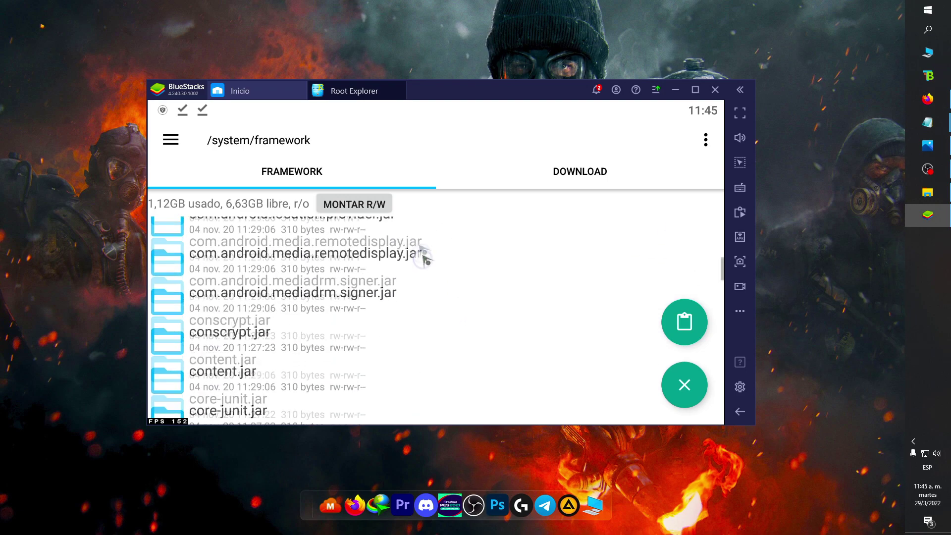
pyautogui.scroll(-3, 421, 252)
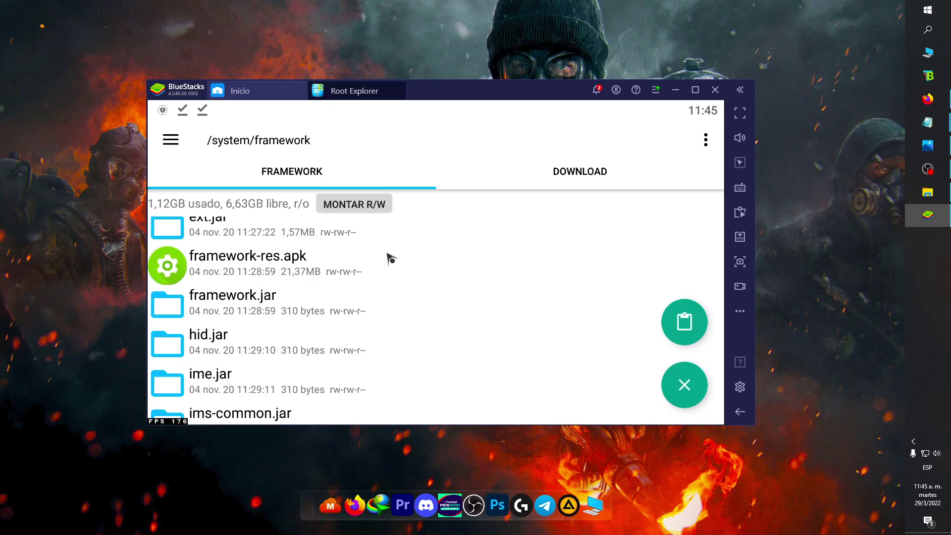
# Step: Paste the copied framework-res.apk into /system/framework, remounting the file system as read-write and continuing the operation
pyautogui.moveTo(389, 258); pyautogui.dragTo(510, 272)
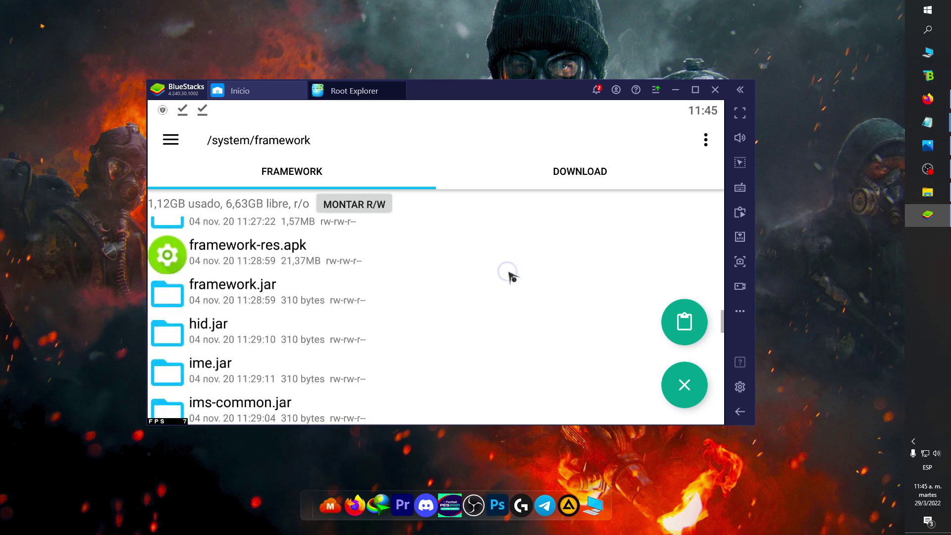
pyautogui.click(685, 323)
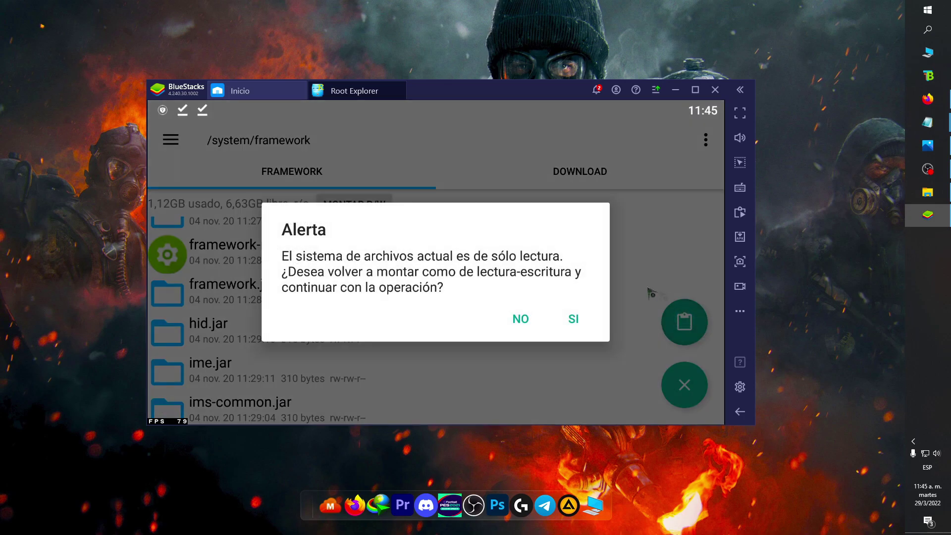
pyautogui.click(575, 320)
pyautogui.click(575, 317)
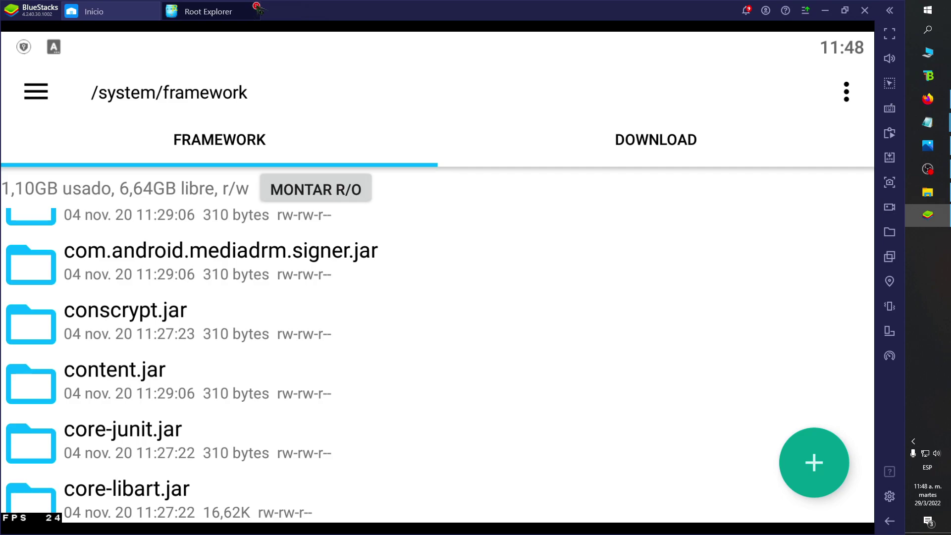
# Step: Close Root Explorer, launch Free Fire, and look around the shooting range with the camera
pyautogui.click(252, 10)
pyautogui.click(266, 103)
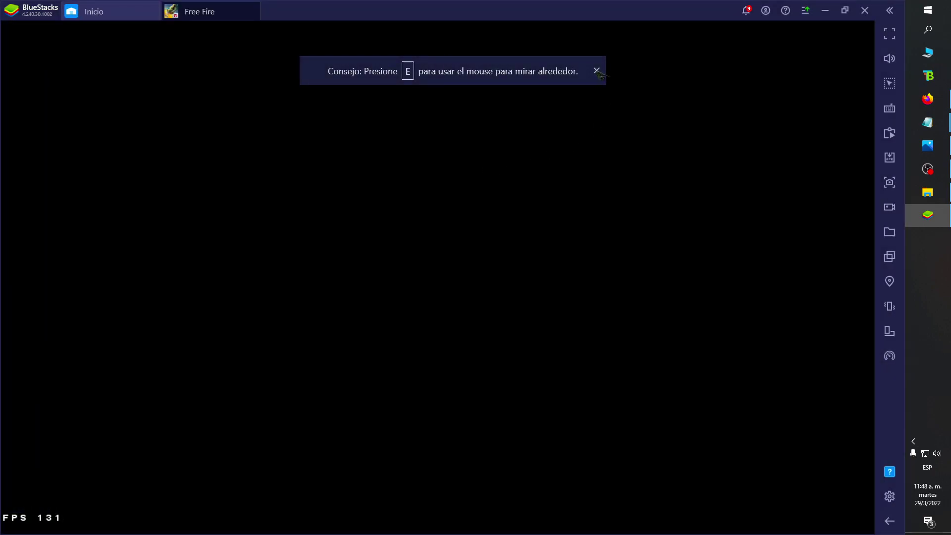
pyautogui.click(598, 71)
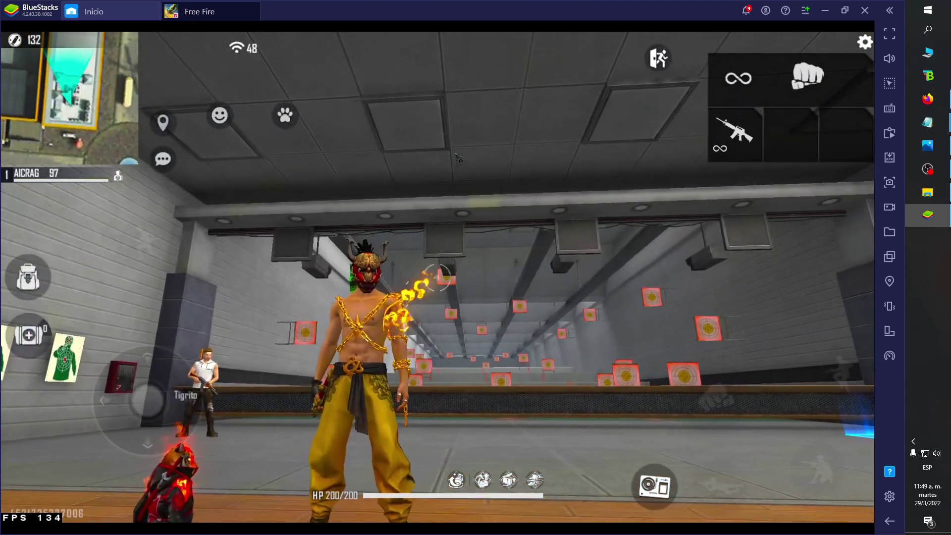
pyautogui.moveTo(455, 155)
pyautogui.mouseDown()
pyautogui.moveTo(542, 225)
pyautogui.moveTo(646, 228)
pyautogui.moveTo(520, 211)
pyautogui.moveTo(665, 314)
pyautogui.moveTo(599, 252)
pyautogui.moveTo(553, 267)
pyautogui.moveTo(589, 242)
pyautogui.mouseUp()
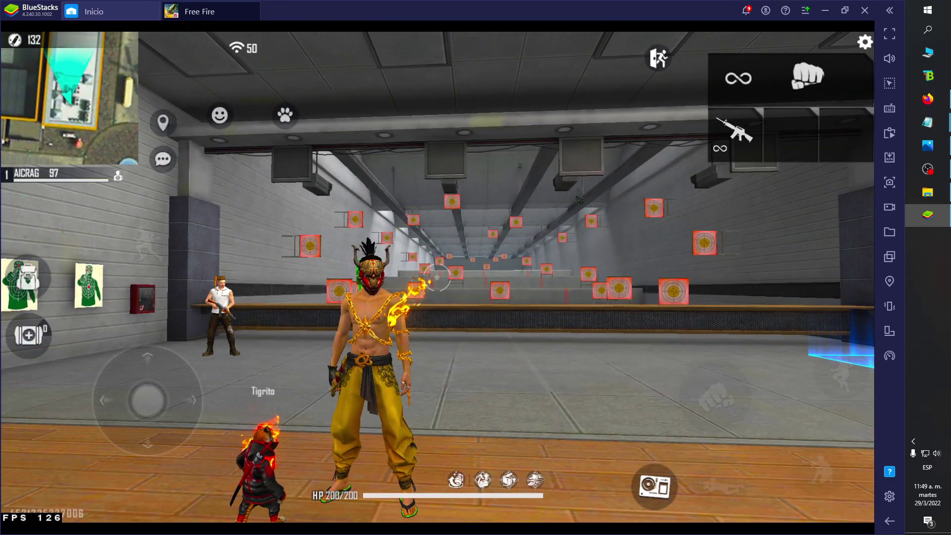
pyautogui.moveTo(573, 251); pyautogui.dragTo(555, 337)
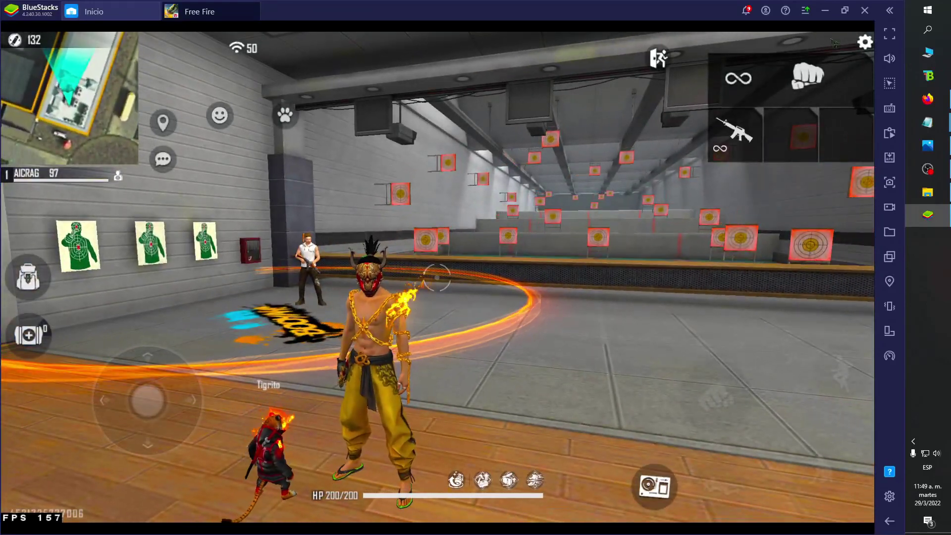
# Step: Set the frame rate limit in the emulator's engine settings to 90 FPS and save the change
pyautogui.click(805, 10)
pyautogui.click(763, 35)
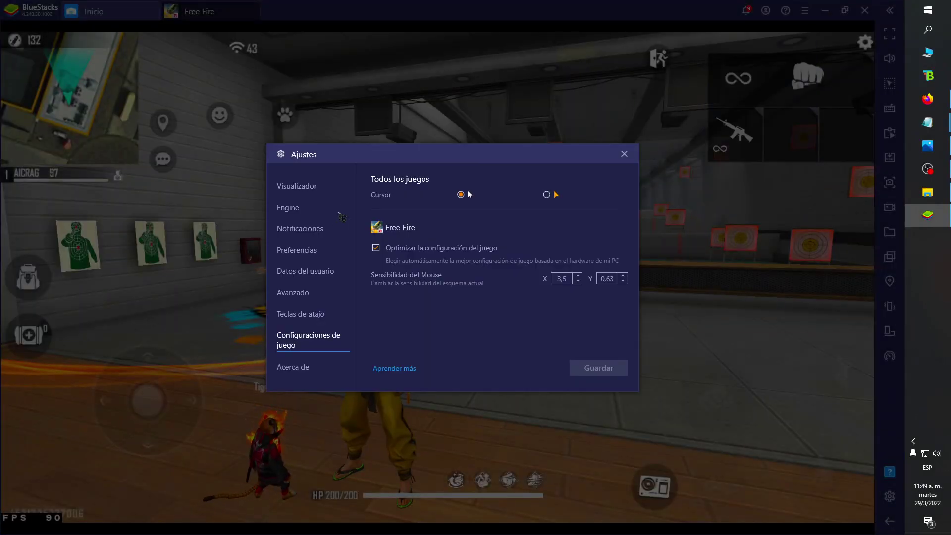
pyautogui.click(288, 207)
pyautogui.scroll(-5, 500, 265)
pyautogui.moveTo(609, 244); pyautogui.dragTo(588, 243)
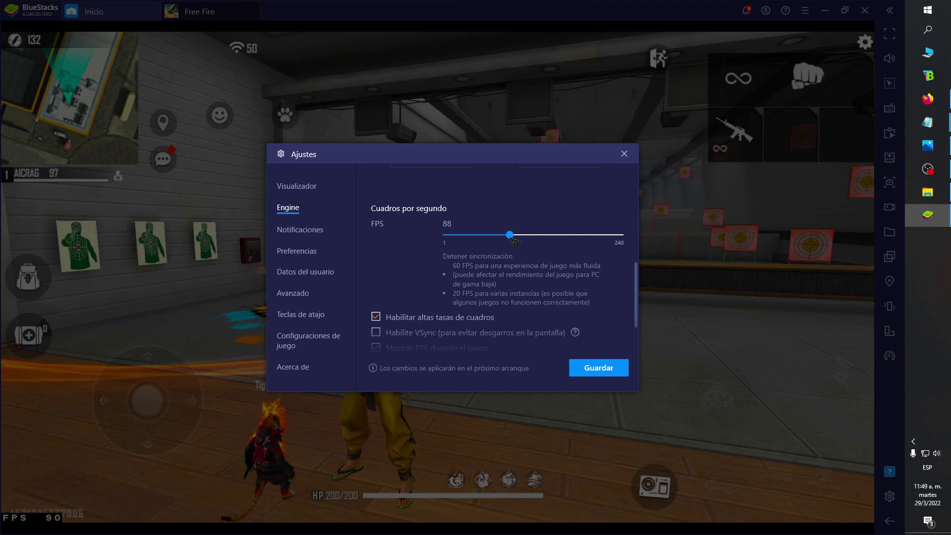
pyautogui.click(599, 367)
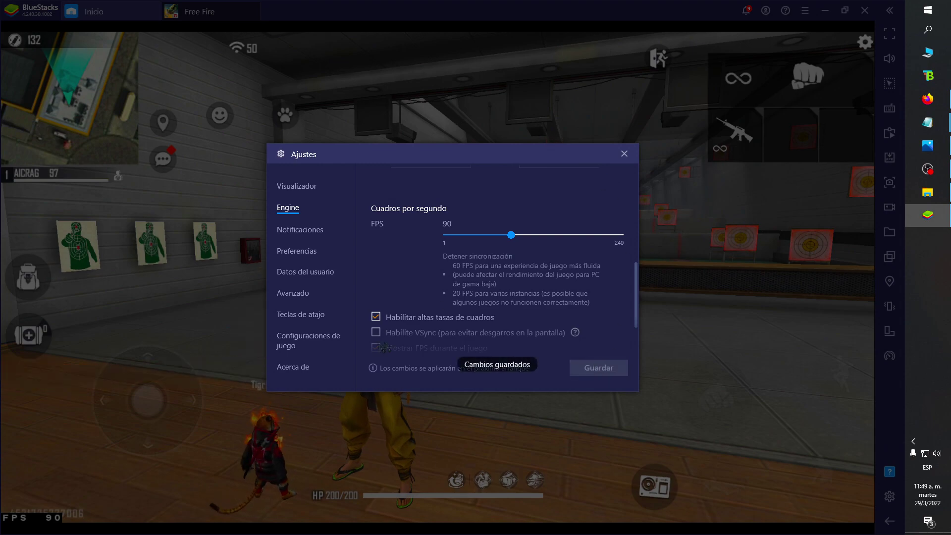
# Step: Turn high frame rates off and on again, set the limit to 90 FPS, and close the settings
pyautogui.click(378, 318)
pyautogui.click(376, 317)
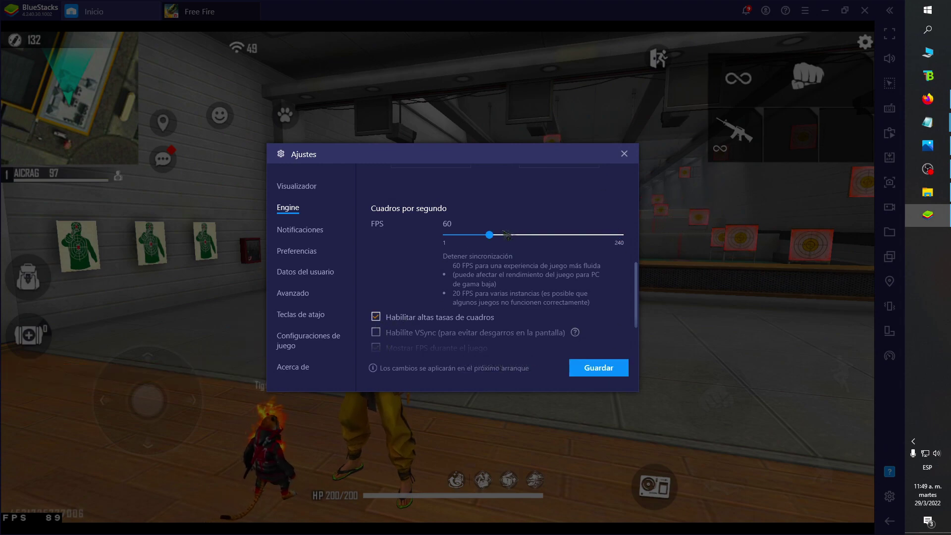
pyautogui.moveTo(500, 240); pyautogui.dragTo(517, 242)
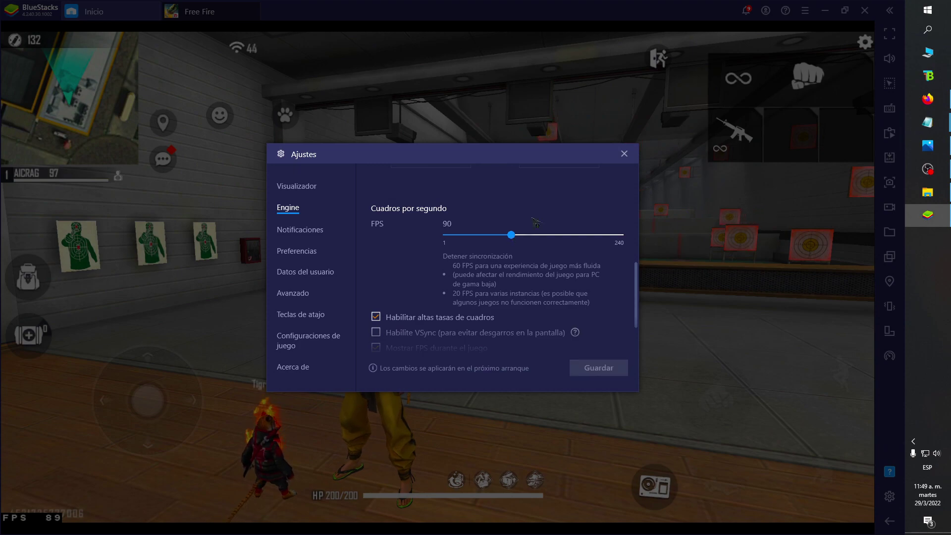
pyautogui.click(625, 154)
pyautogui.click(913, 441)
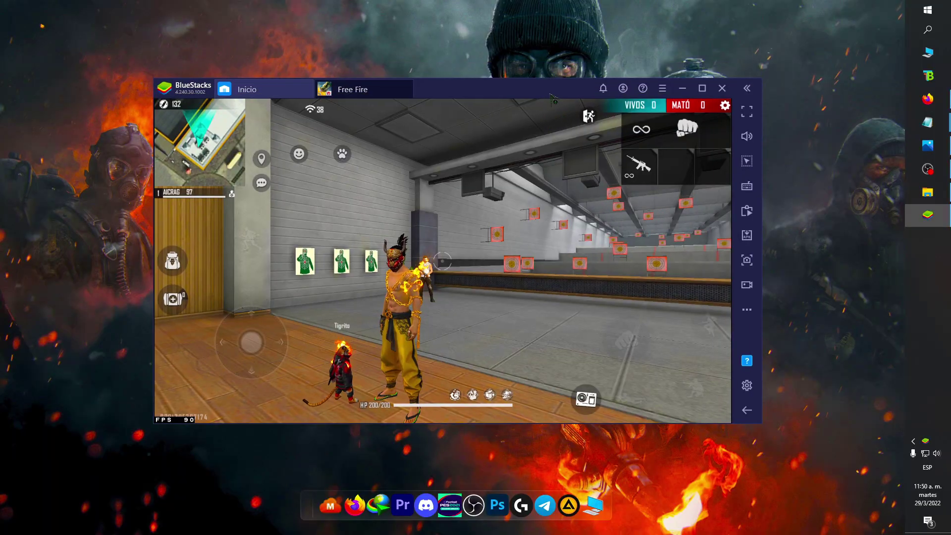
# Step: Set the engine's frame rate limit to 240 FPS, save it, and turn the camera around in the game
pyautogui.click(662, 88)
pyautogui.click(580, 110)
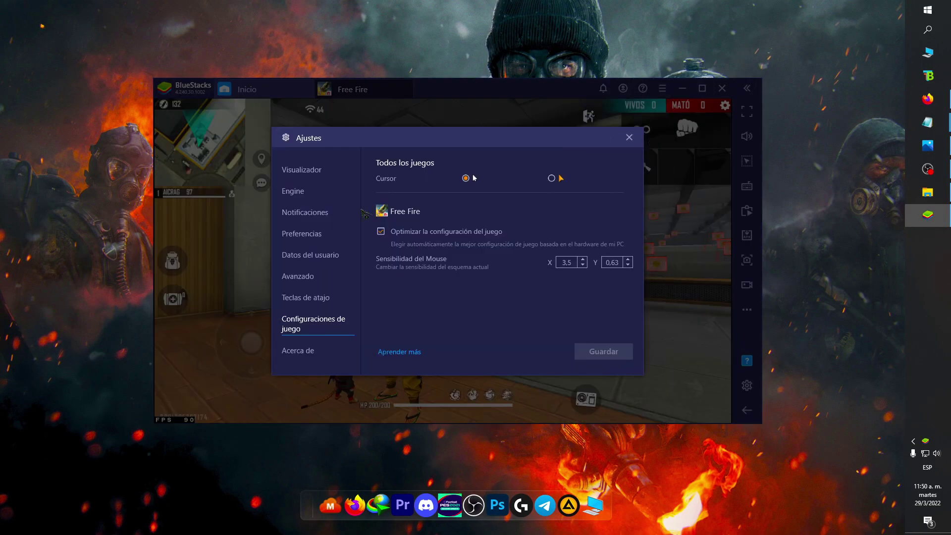
pyautogui.click(301, 199)
pyautogui.scroll(-5, 496, 258)
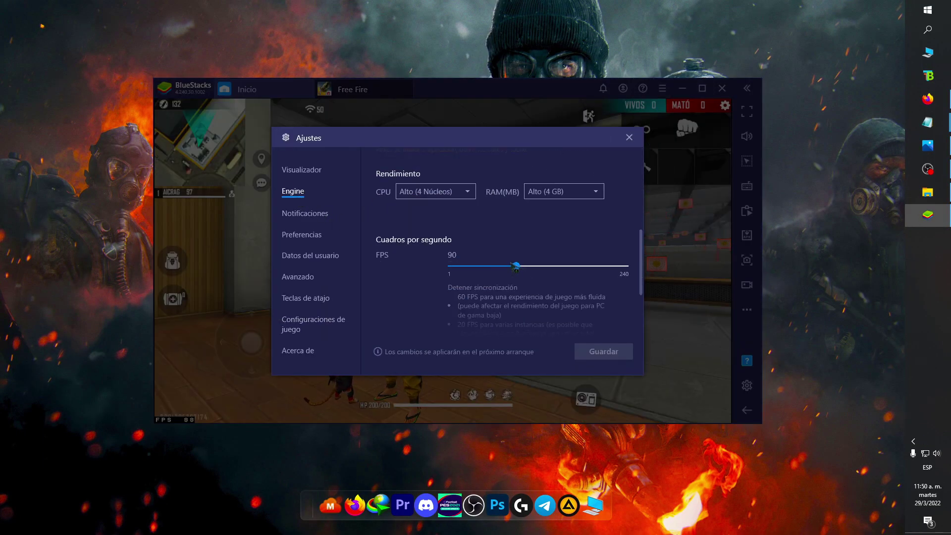
pyautogui.moveTo(517, 267); pyautogui.dragTo(687, 269)
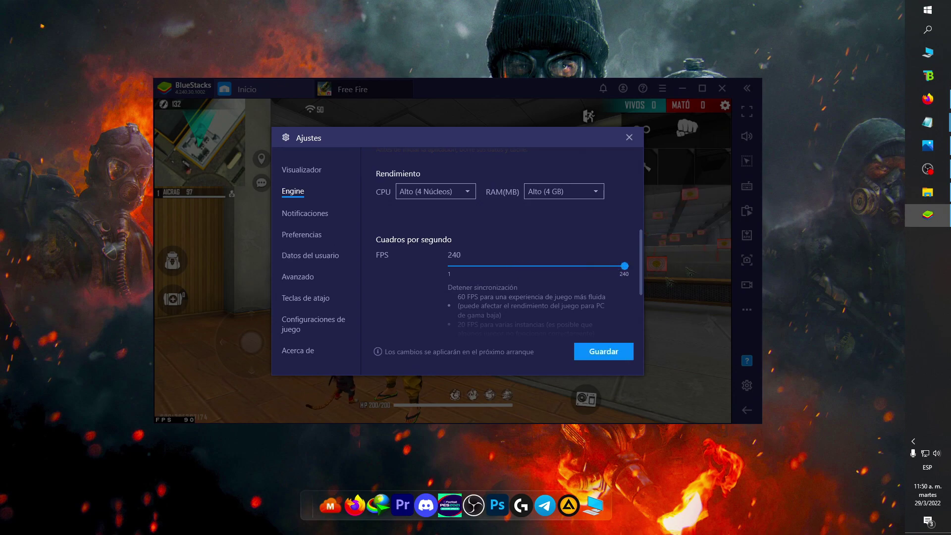
pyautogui.click(603, 349)
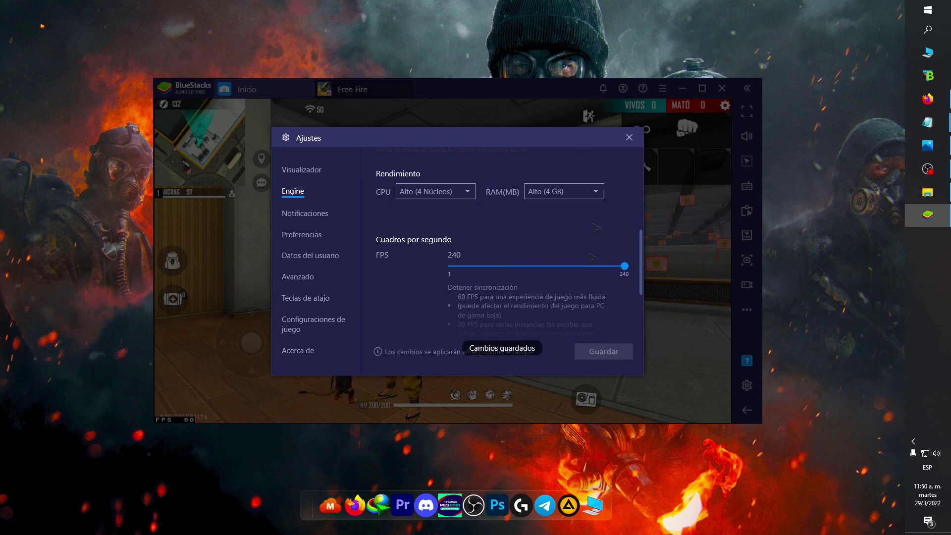
pyautogui.click(630, 137)
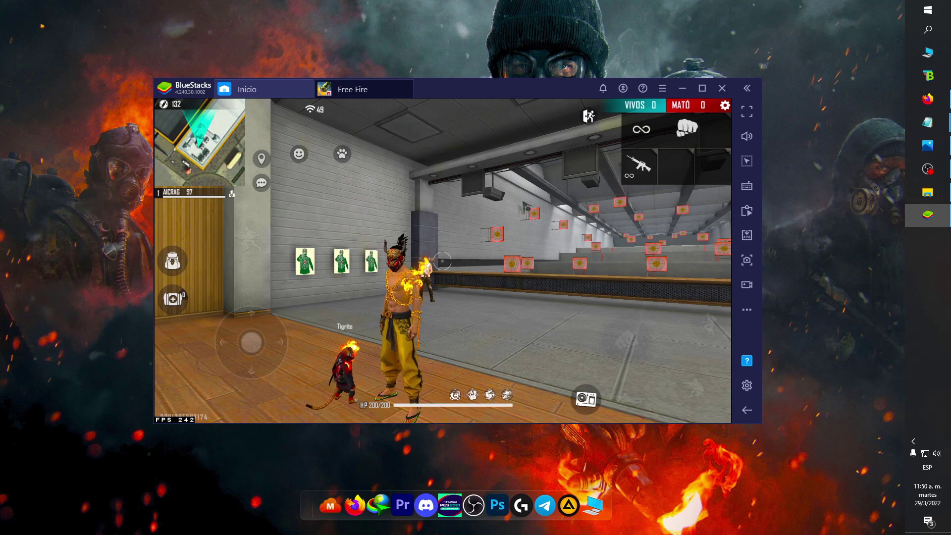
pyautogui.moveTo(526, 228); pyautogui.dragTo(569, 239)
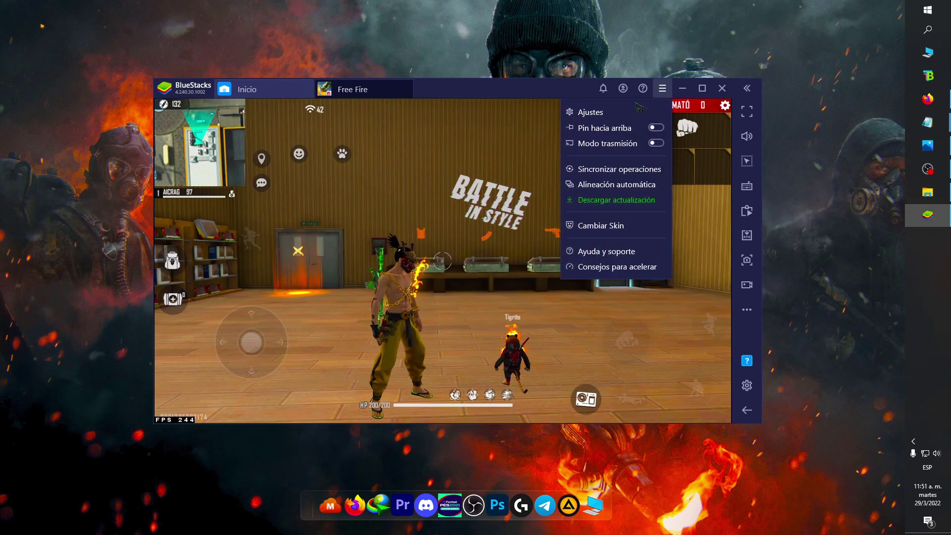
# Step: Examine the input debugging options in the emulator's preferences and close the settings
pyautogui.click(590, 110)
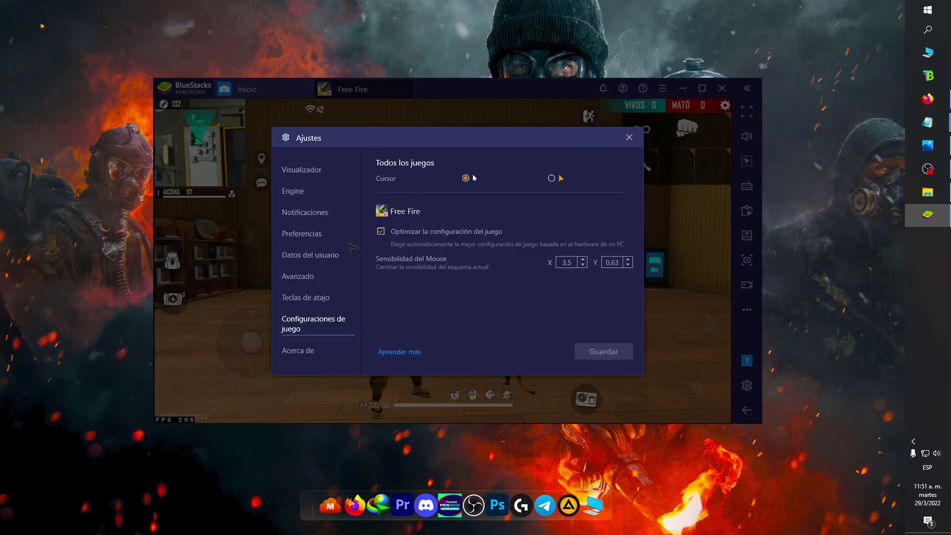
pyautogui.click(302, 233)
pyautogui.scroll(-5, 504, 297)
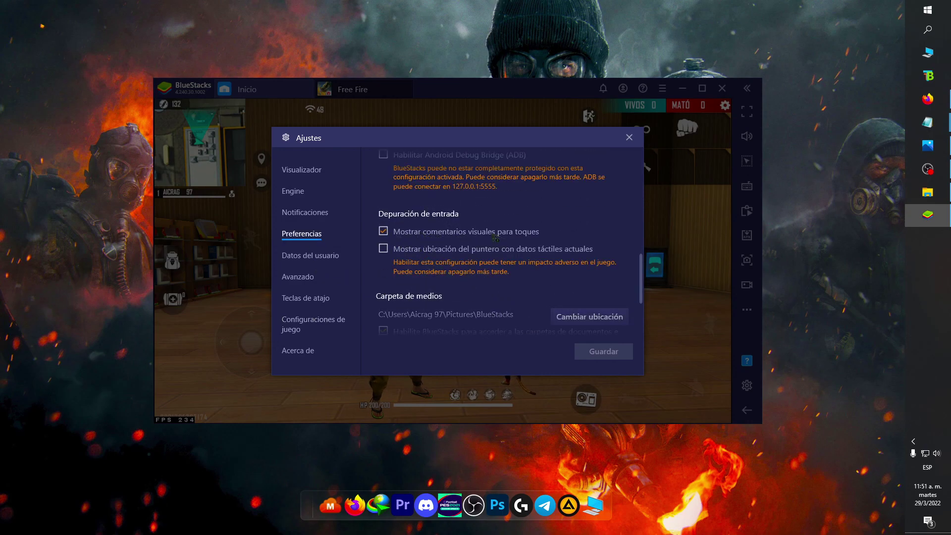
pyautogui.click(630, 138)
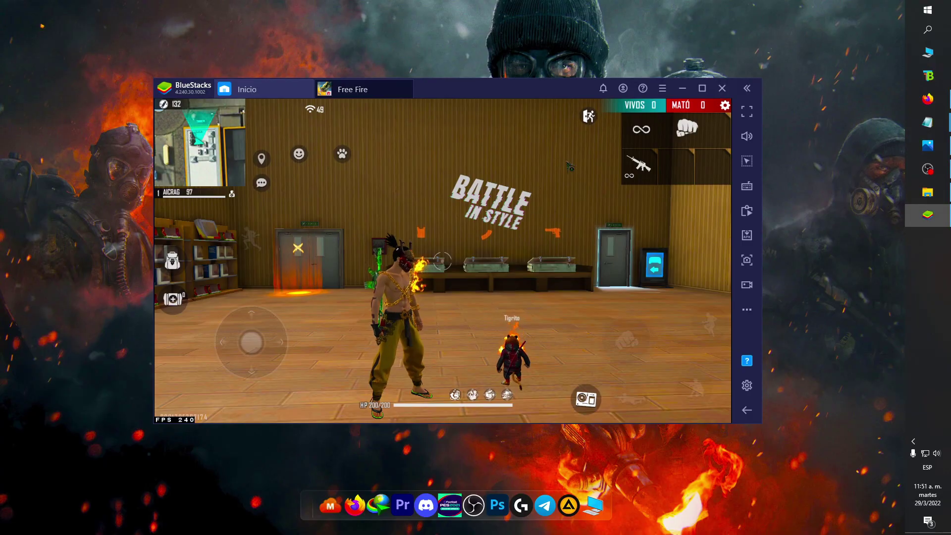
# Step: Switch Free Fire to full screen and run around the training room, equipping the rifle to test the game
pyautogui.press('F11')
pyautogui.press('w')
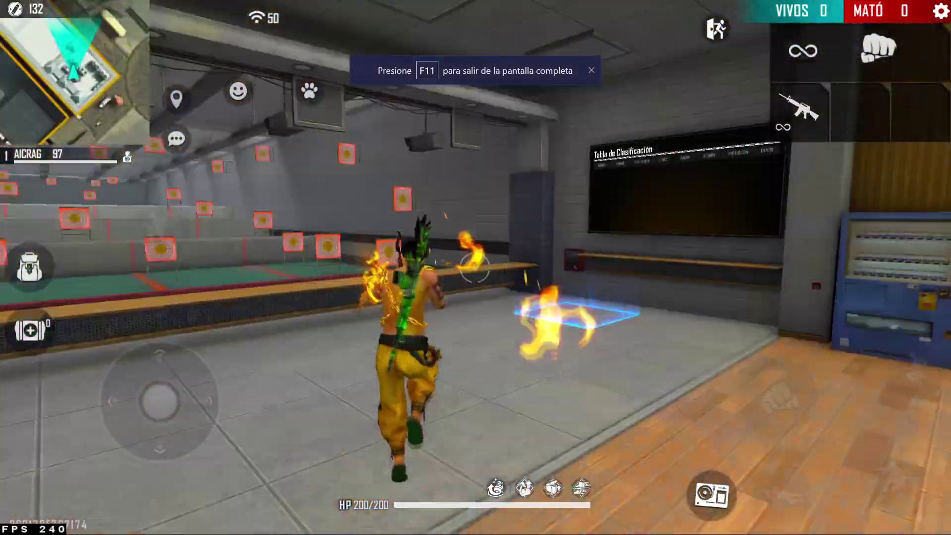
pyautogui.press('1')
pyautogui.press('d')
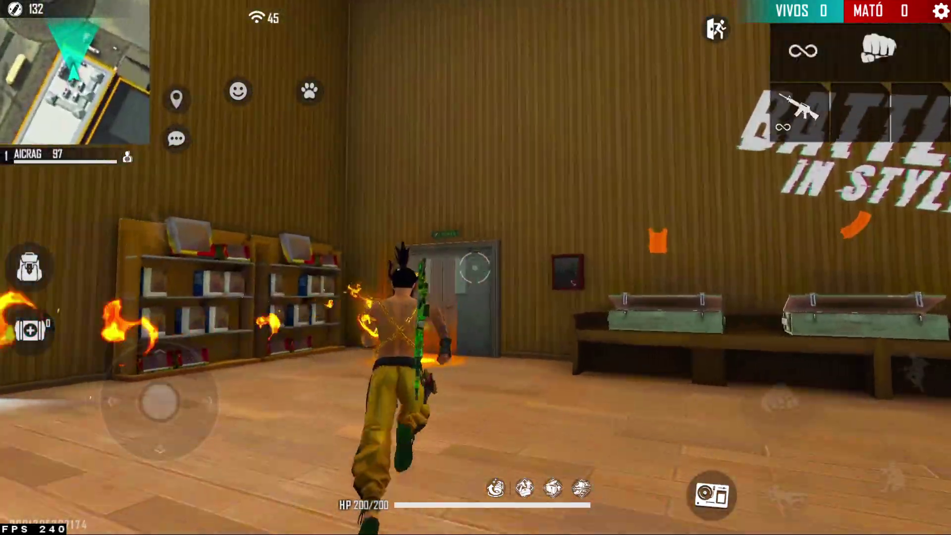
pyautogui.press('space')
pyautogui.press('d')
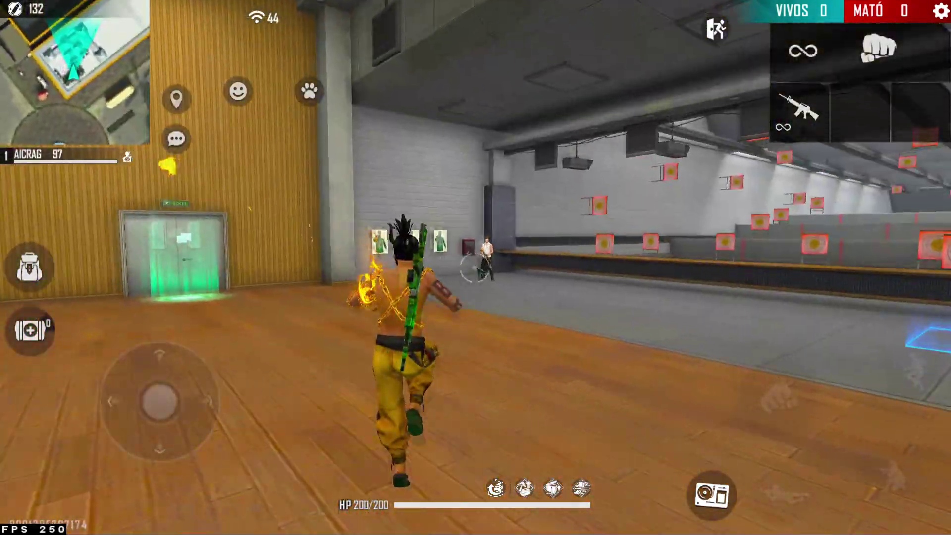
pyautogui.press('w')
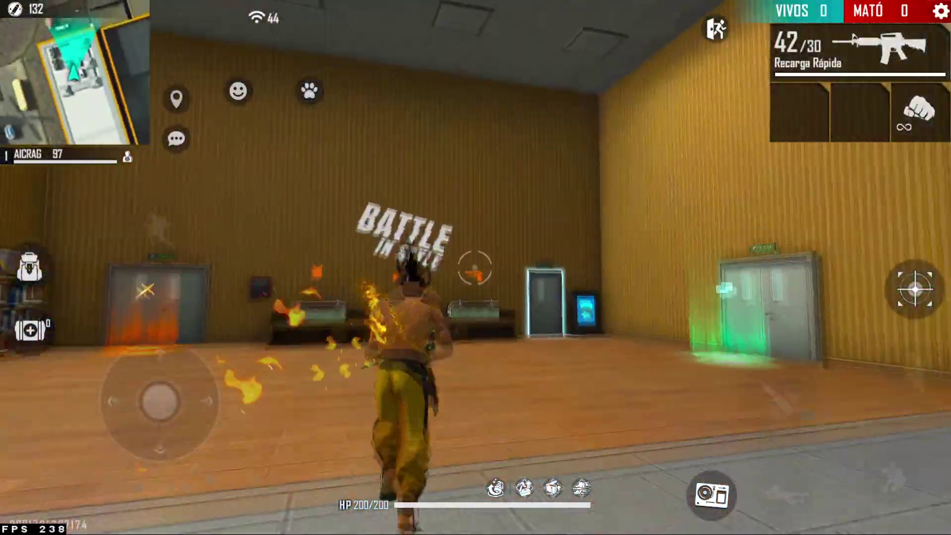
pyautogui.press('d')
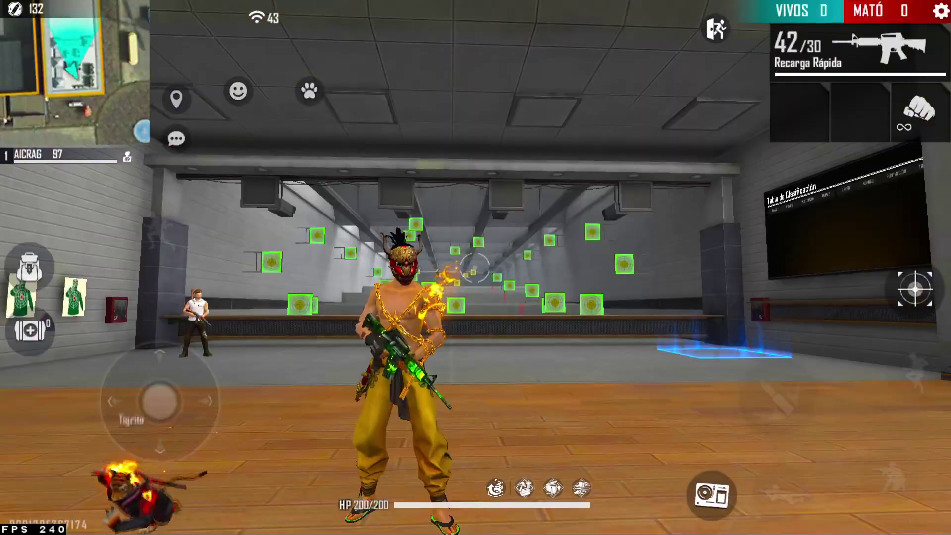